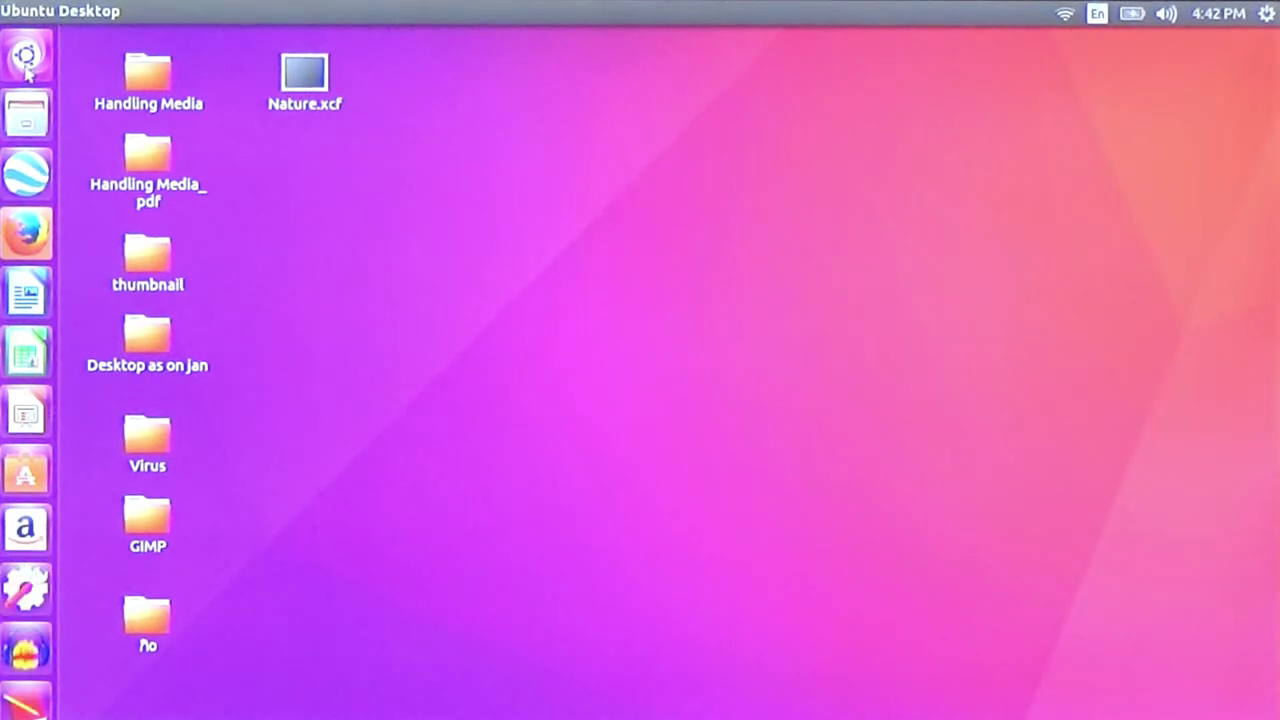
View the GIMP website in Firefox, then search Ubuntu Software Center for GIMP and select the GIMP Image Editor entry.
{"action": "left_click", "coordinate": [26, 230]}
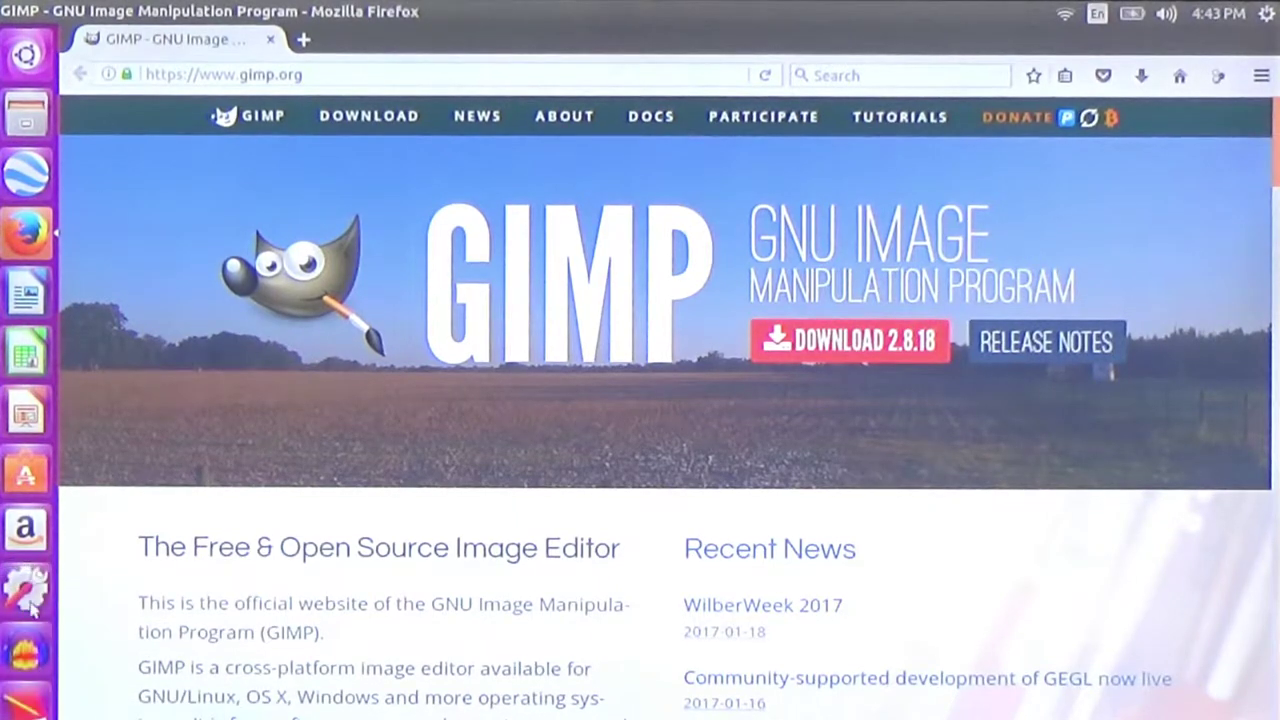
{"action": "scroll", "coordinate": [28, 595], "scroll_direction": "down", "scroll_amount": 3}
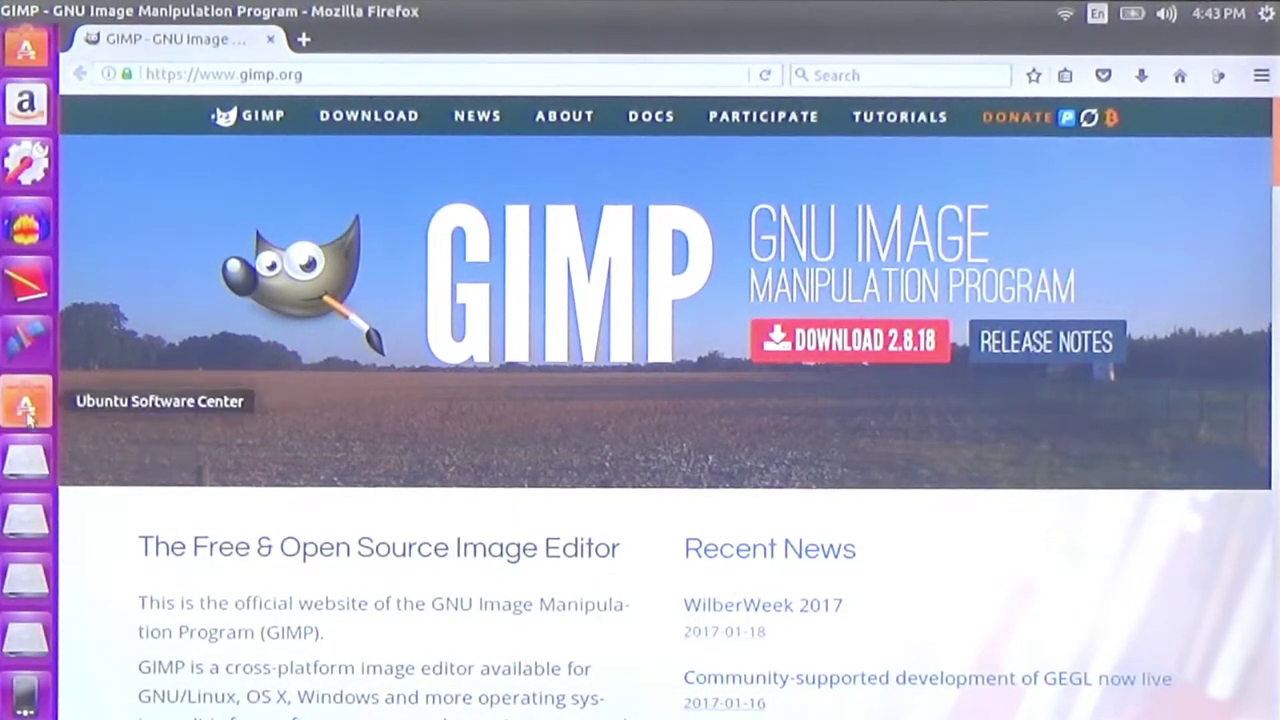
{"action": "left_click", "coordinate": [28, 410]}
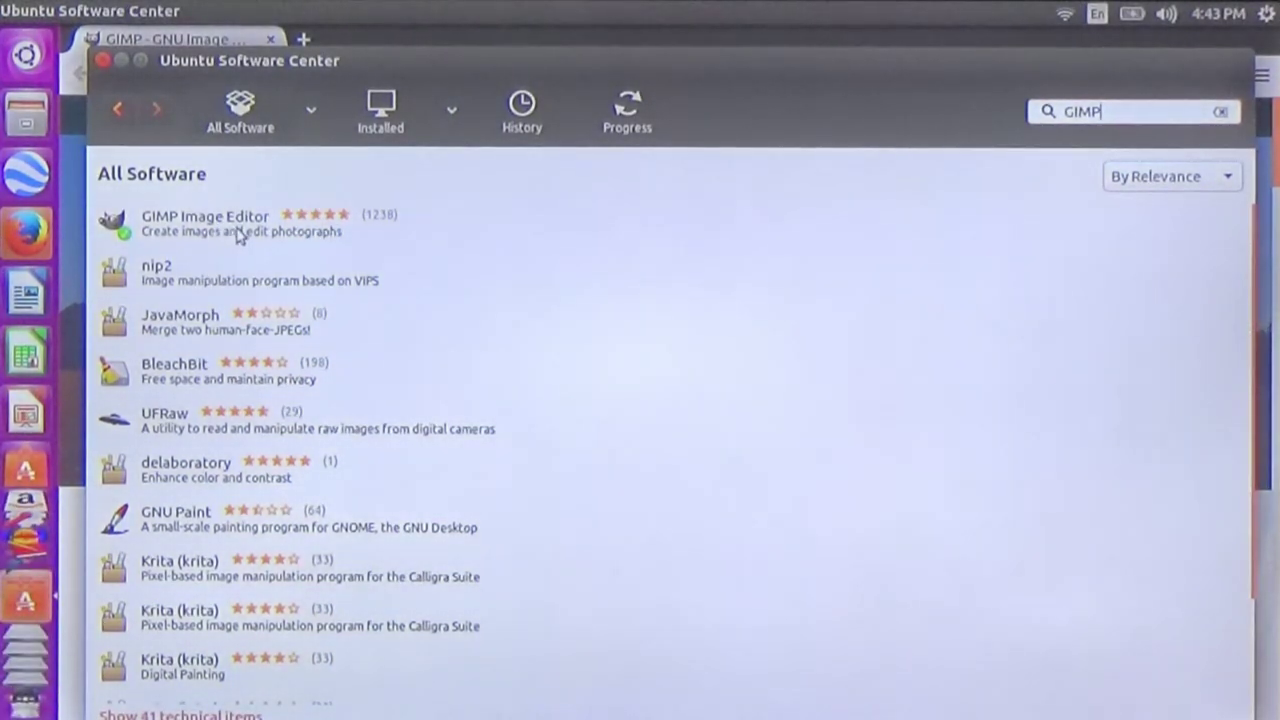
{"action": "left_click", "coordinate": [248, 234]}
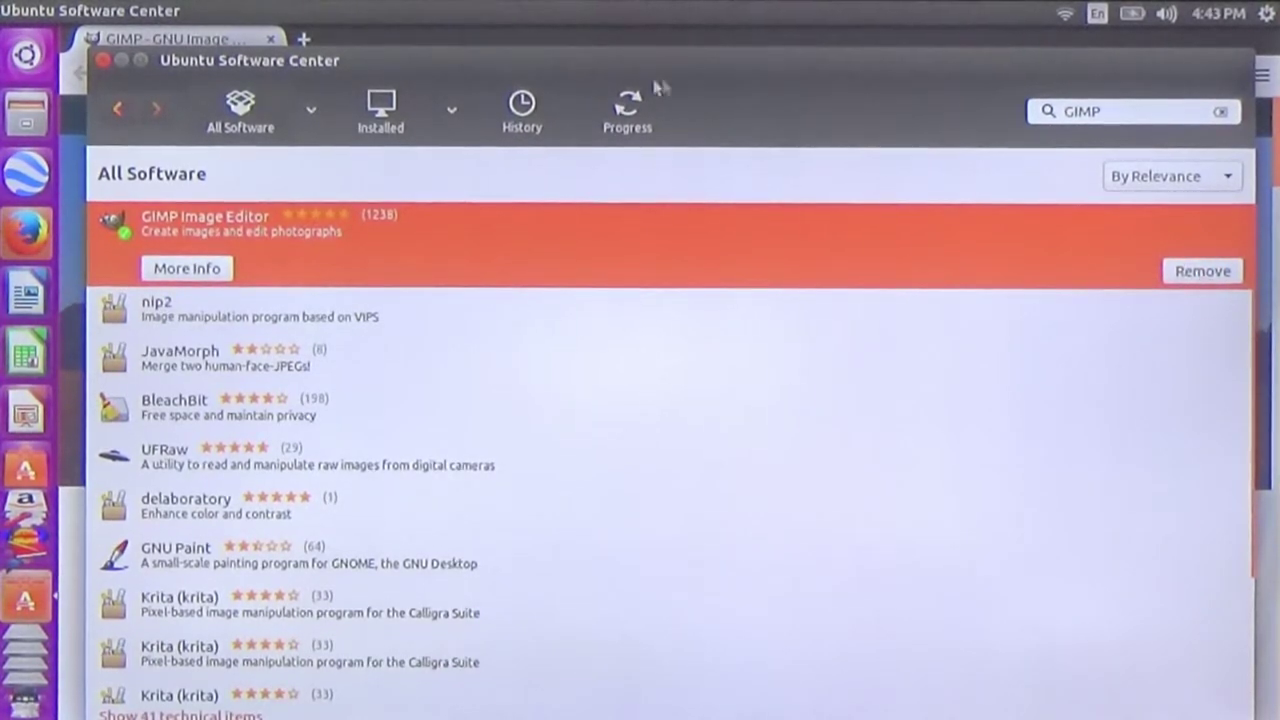
{"action": "left_click", "coordinate": [103, 61]}
{"action": "left_click", "coordinate": [12, 11]}
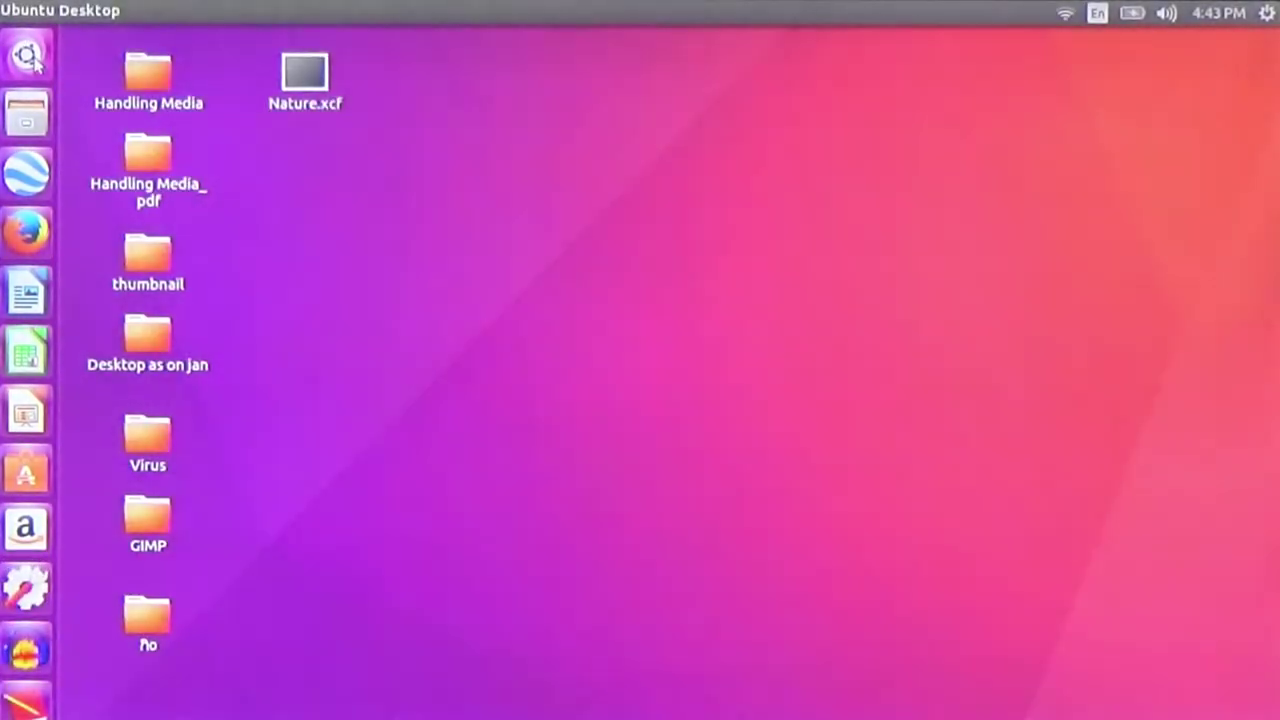
Launch GIMP Image Editor and maximize its image window.
{"action": "left_click", "coordinate": [30, 56]}
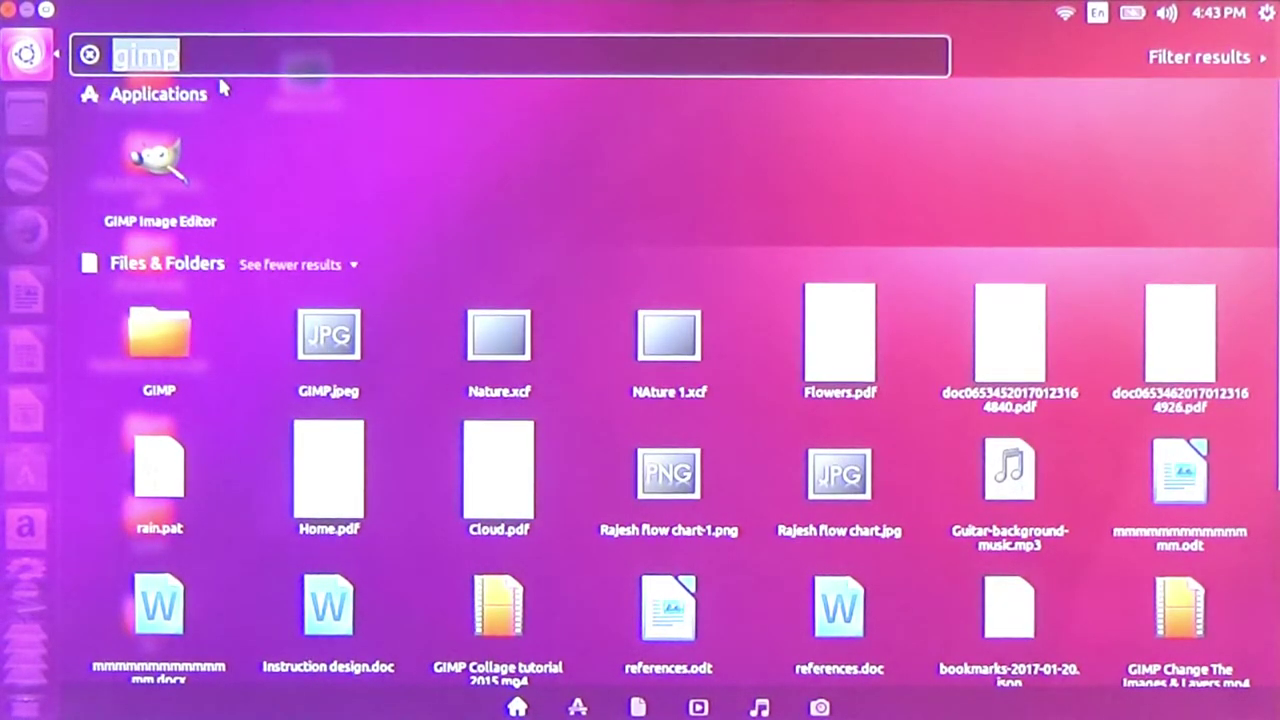
{"action": "left_click", "coordinate": [160, 170]}
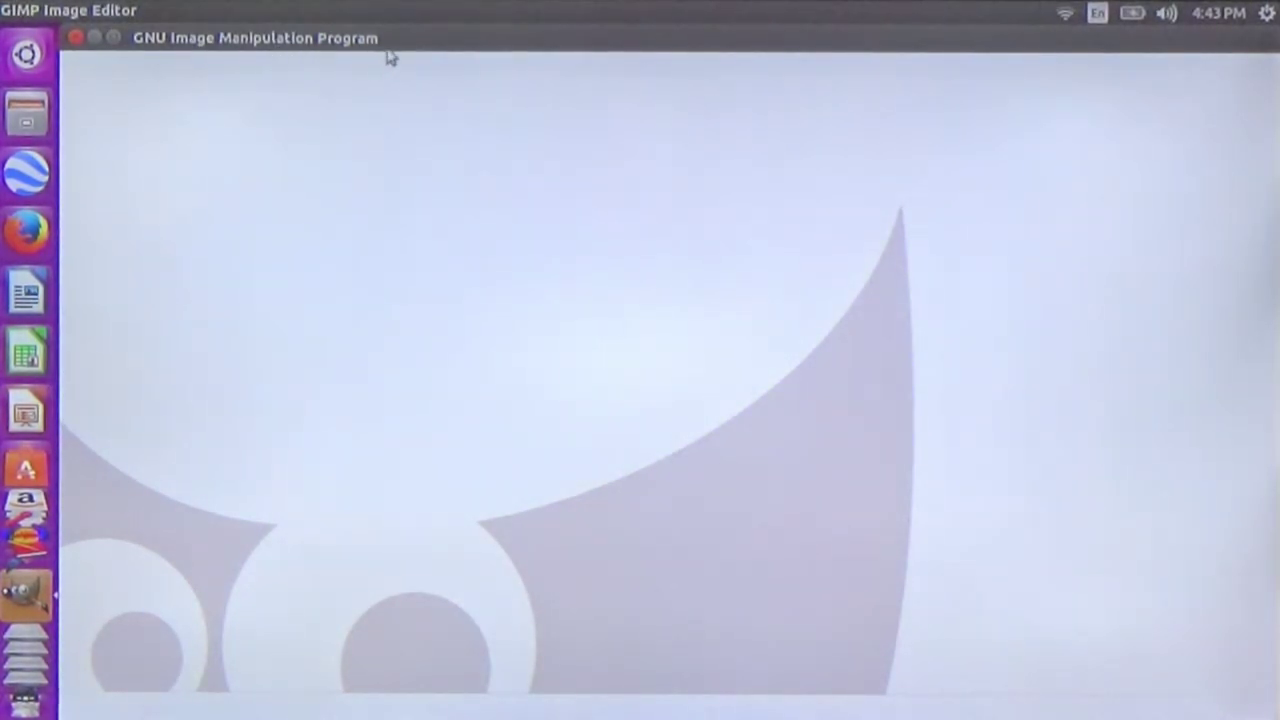
{"action": "double_click", "coordinate": [420, 50]}
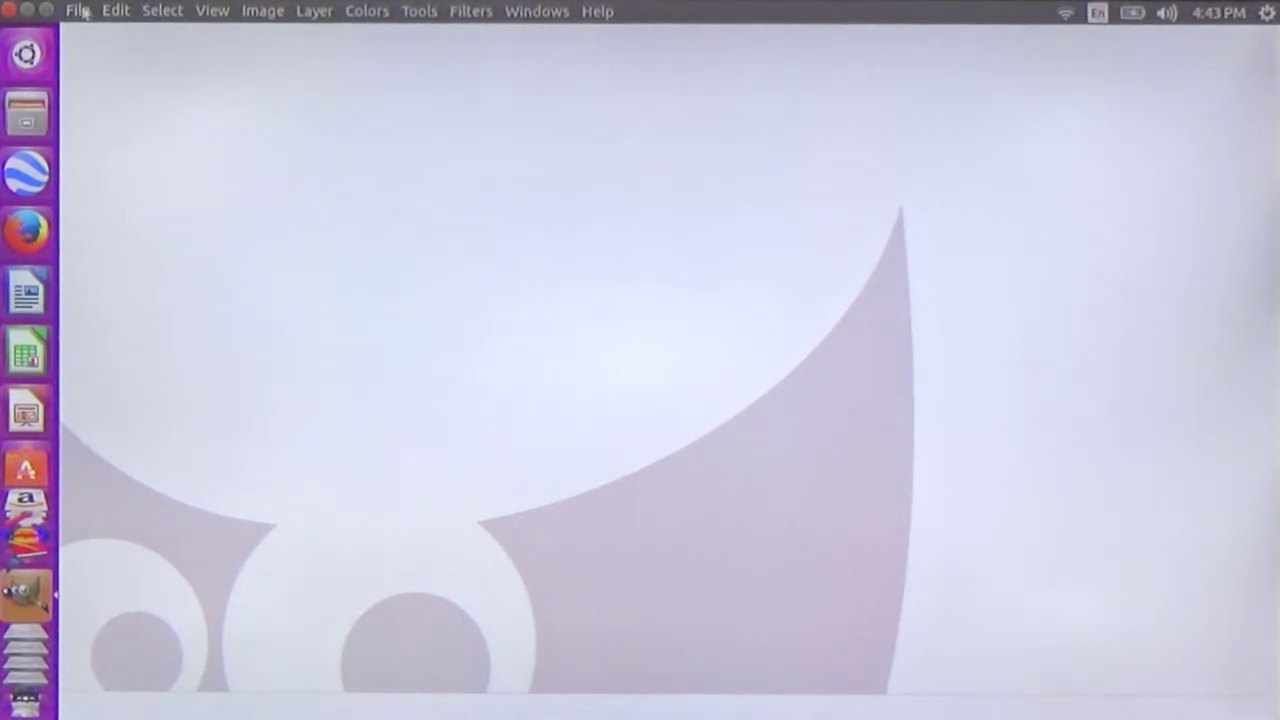
Reopen the recently closed Toolbox - Tool Options dock and the Layers, Channels, Paths, Undo - Brushes, Patterns, Gradients dock.
{"action": "left_click", "coordinate": [540, 12]}
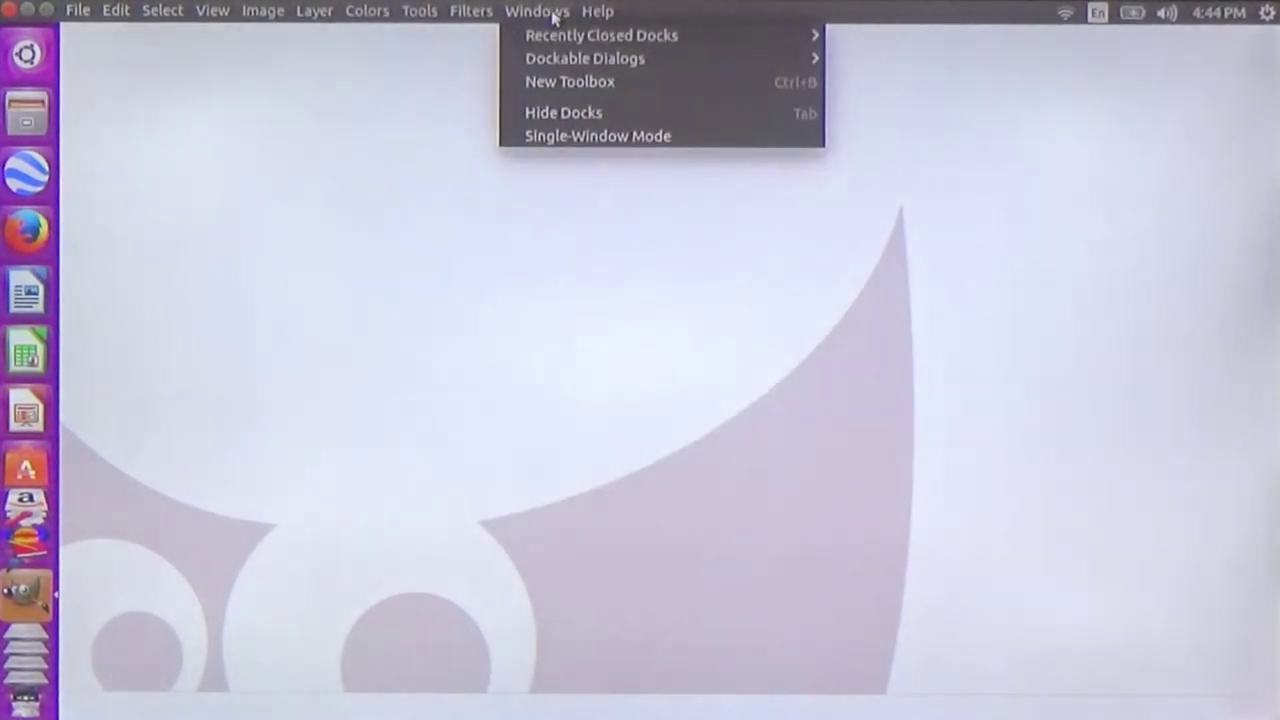
{"action": "mouse_move", "coordinate": [560, 37]}
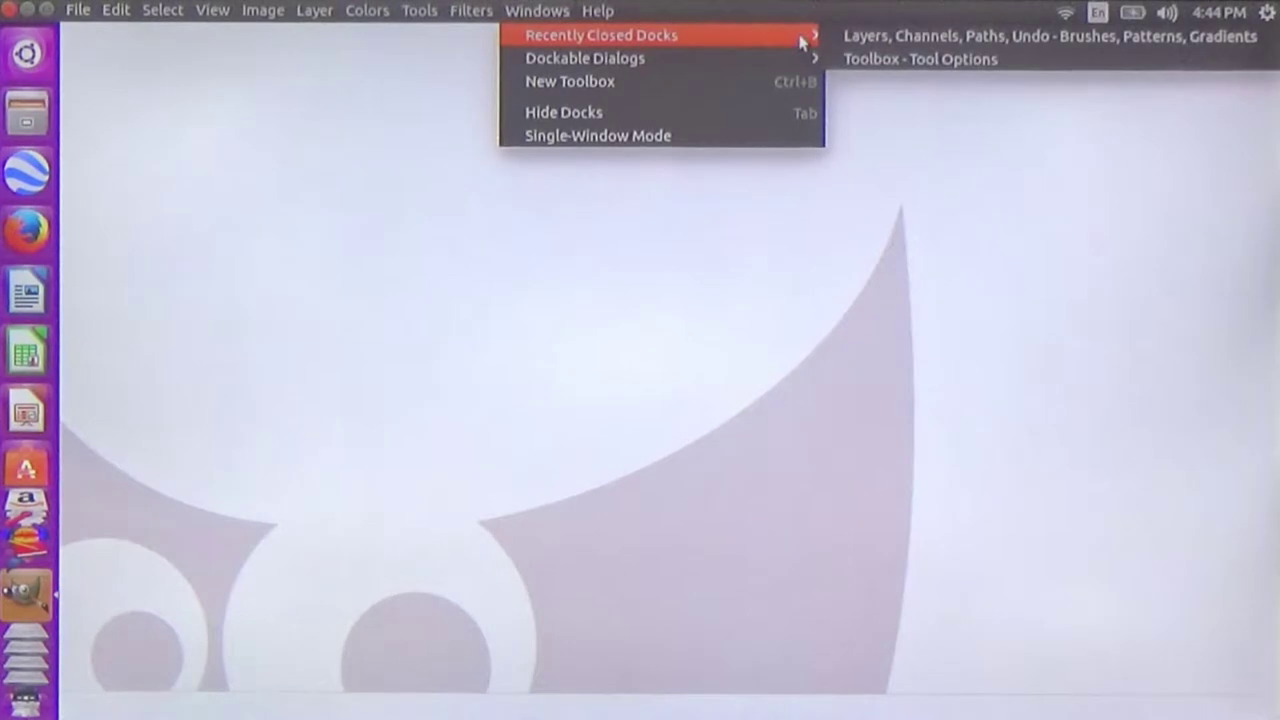
{"action": "left_click", "coordinate": [898, 60]}
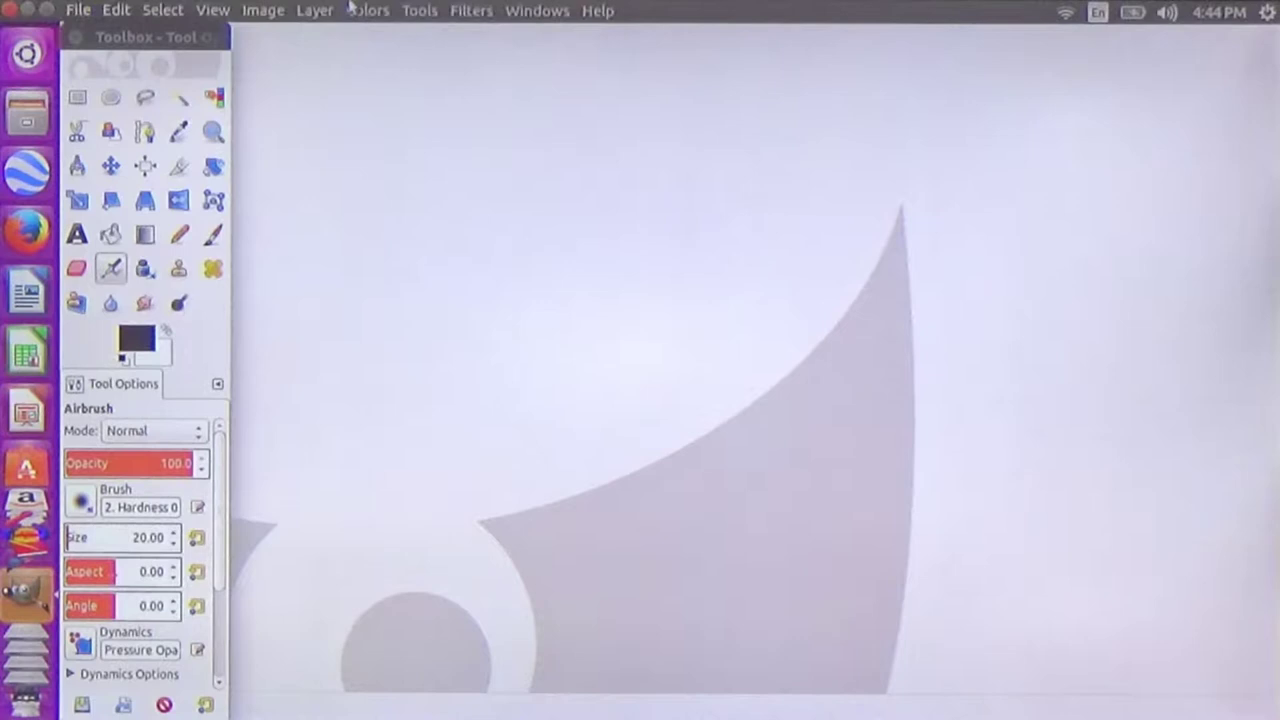
{"action": "left_click", "coordinate": [527, 12]}
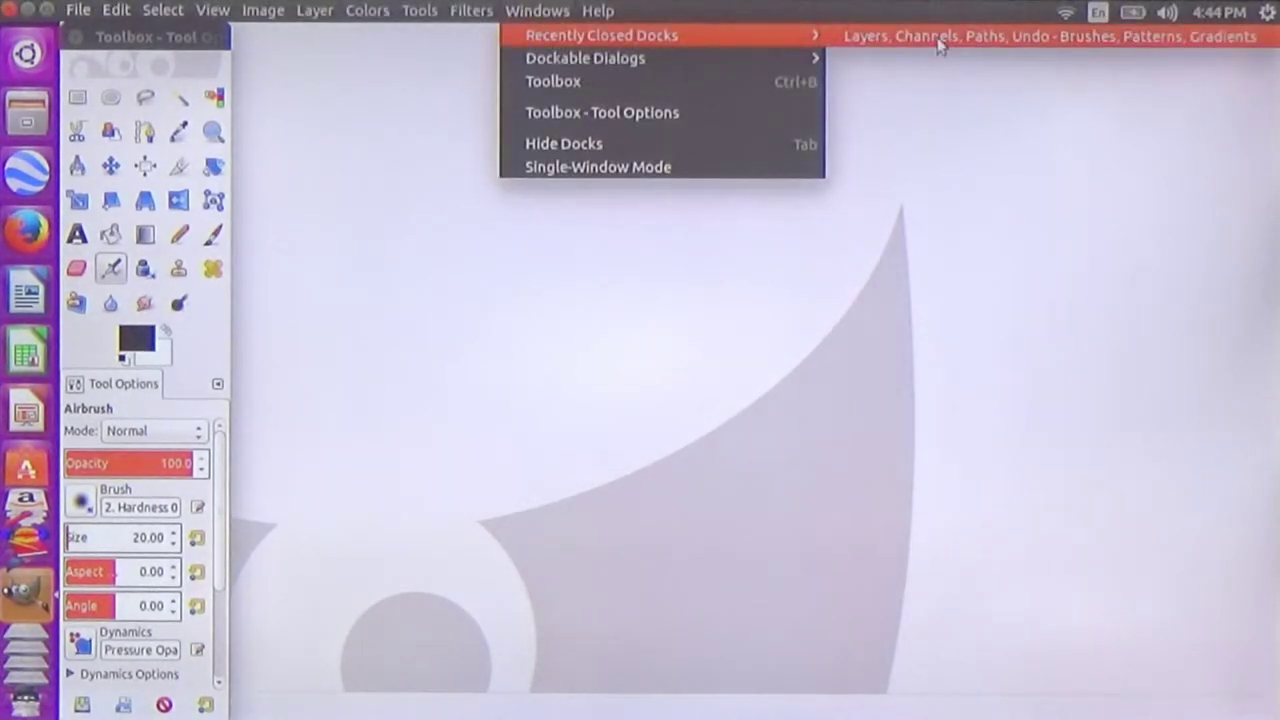
{"action": "left_click", "coordinate": [940, 37]}
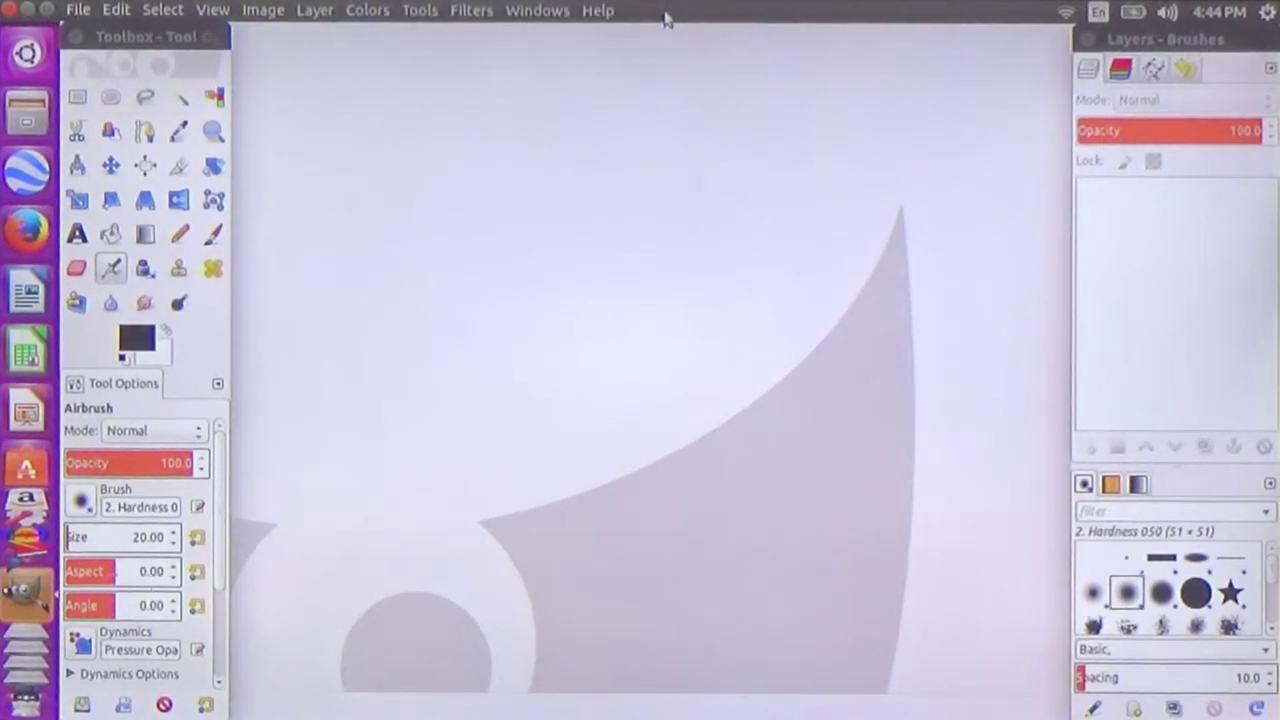
{"action": "left_click", "coordinate": [1125, 38]}
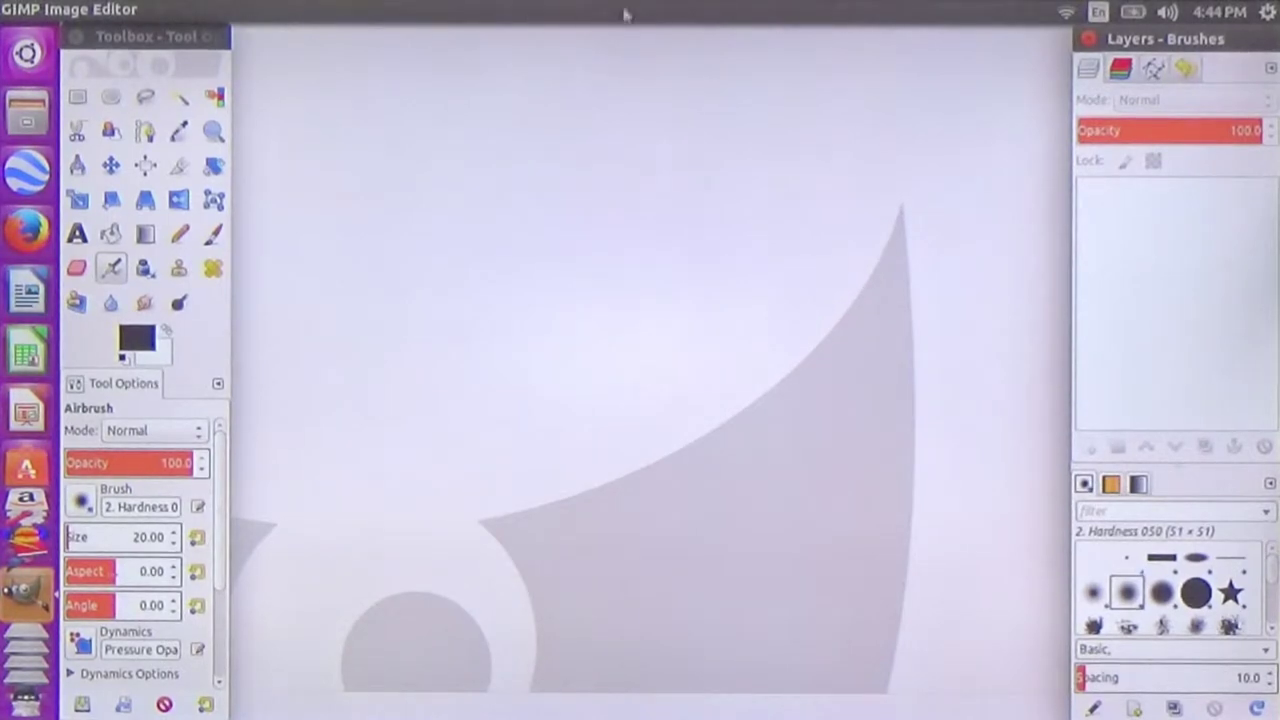
{"action": "left_click", "coordinate": [677, 15]}
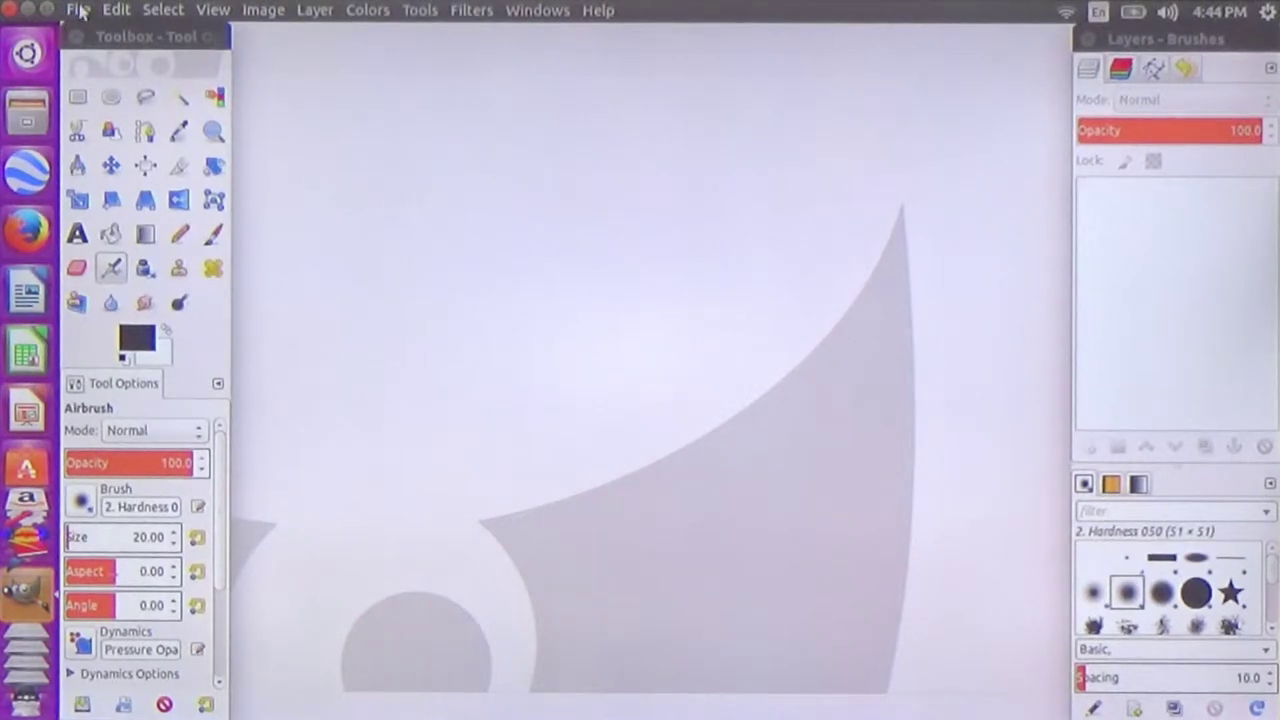
{"action": "left_click", "coordinate": [78, 10]}
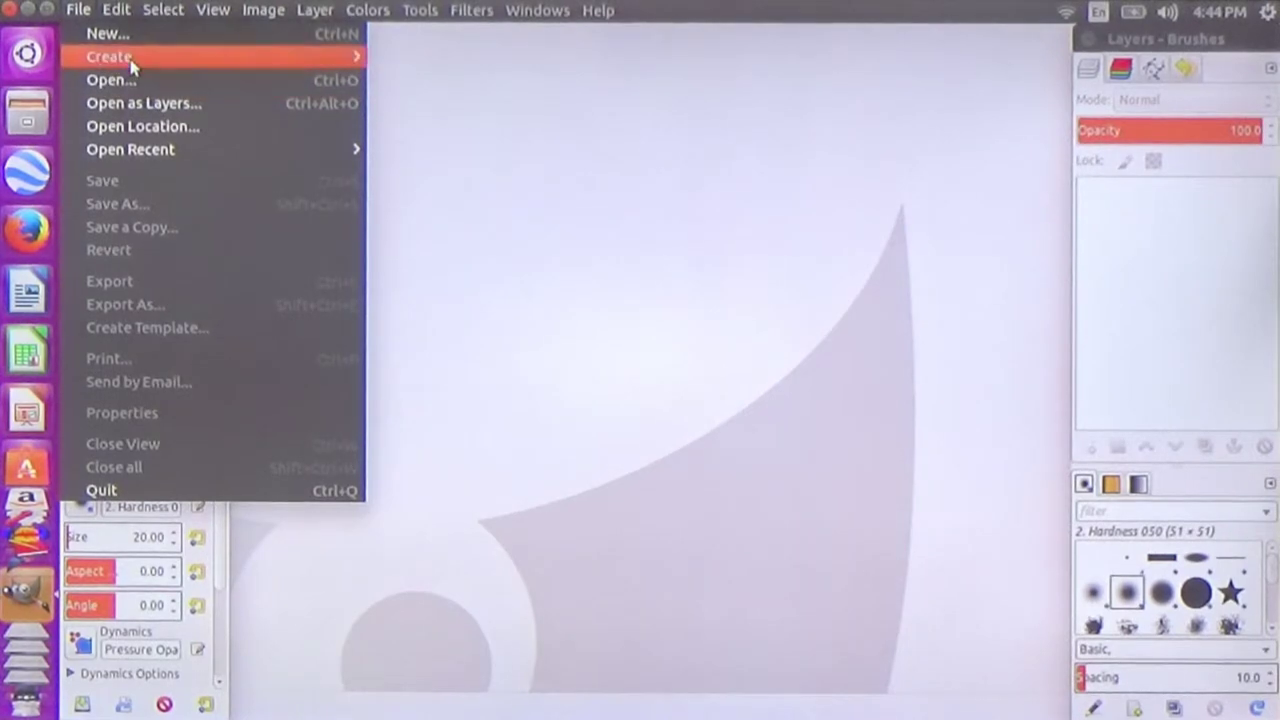
{"action": "mouse_move", "coordinate": [131, 63]}
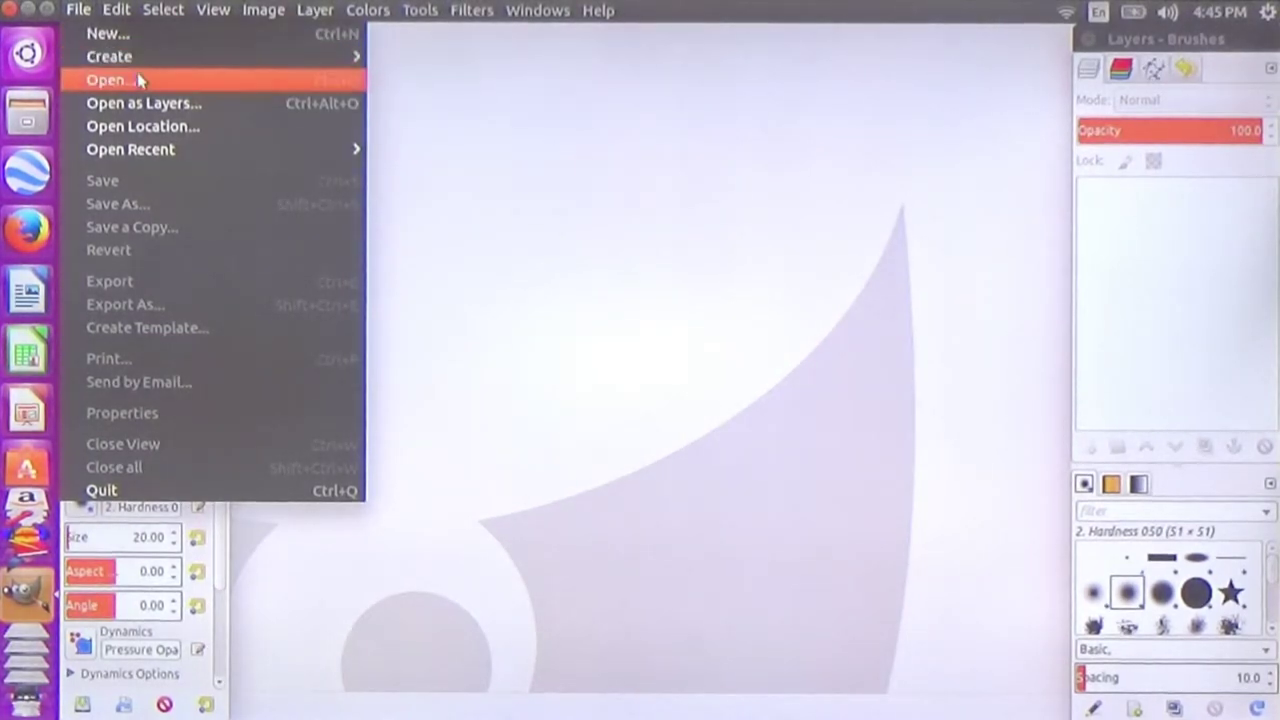
{"action": "mouse_move", "coordinate": [133, 20]}
{"action": "mouse_move", "coordinate": [170, 12]}
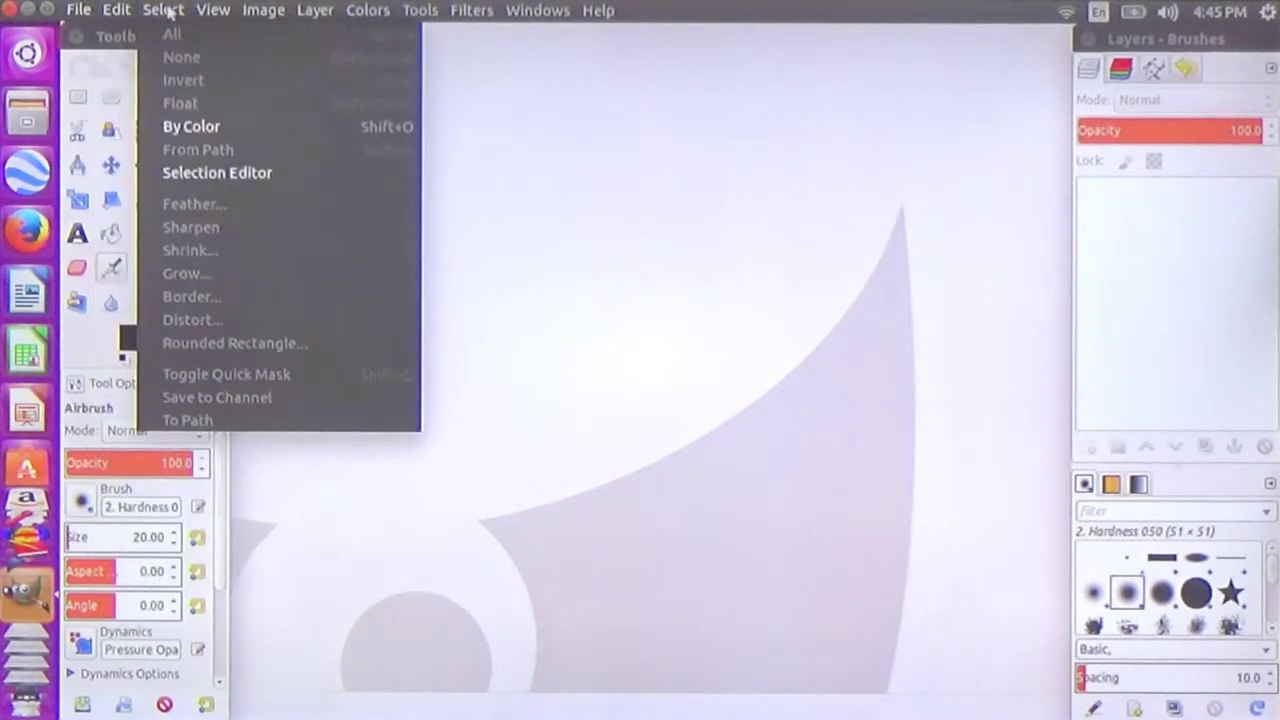
{"action": "left_click", "coordinate": [586, 207]}
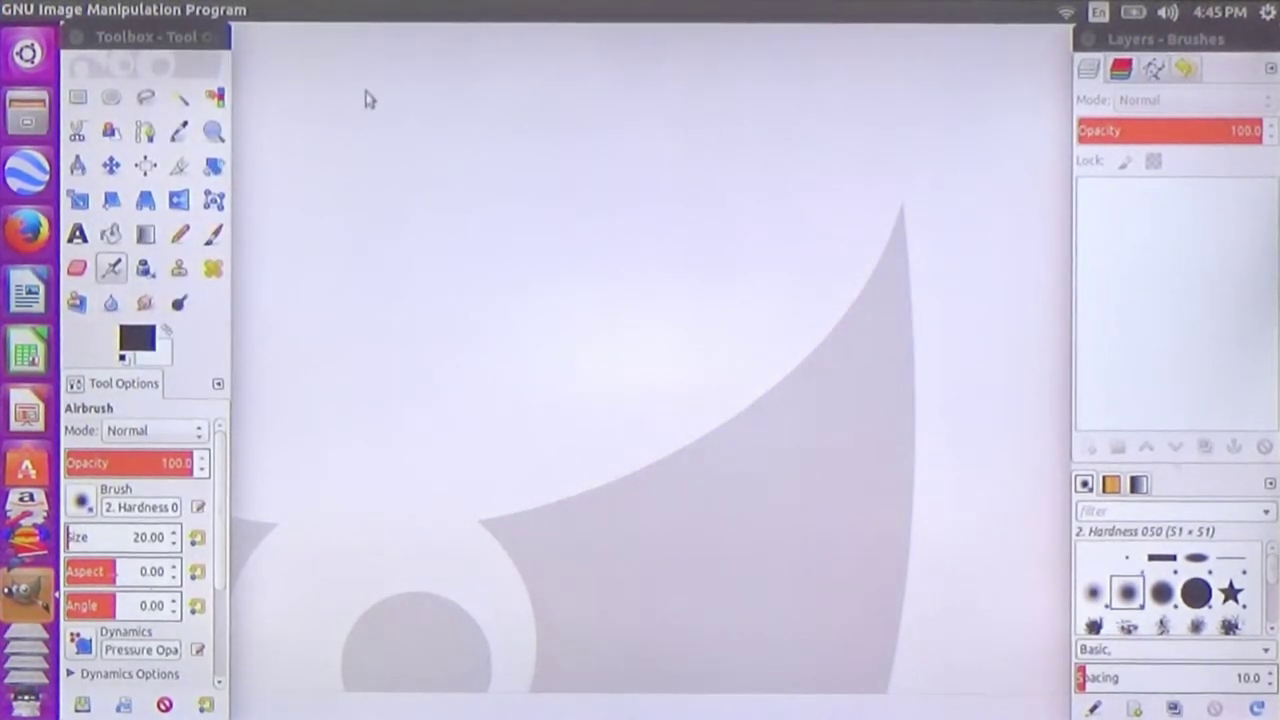
{"action": "right_click", "coordinate": [546, 174]}
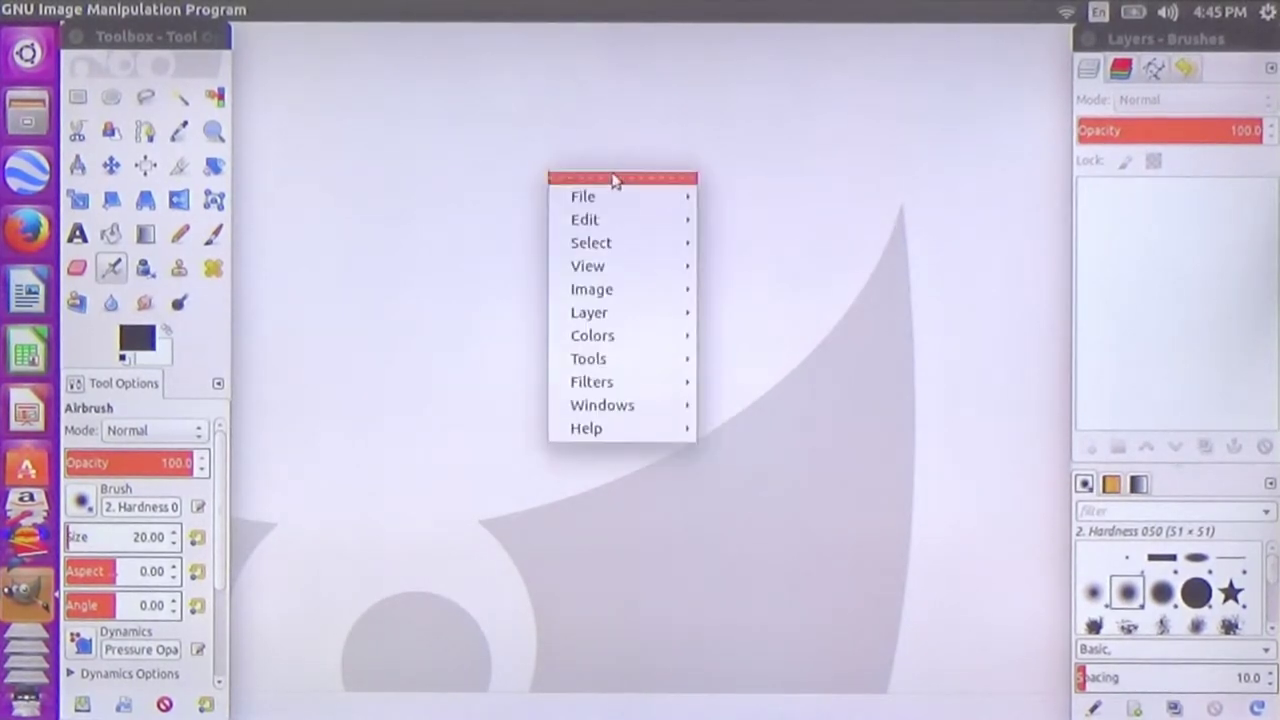
{"action": "mouse_move", "coordinate": [631, 202]}
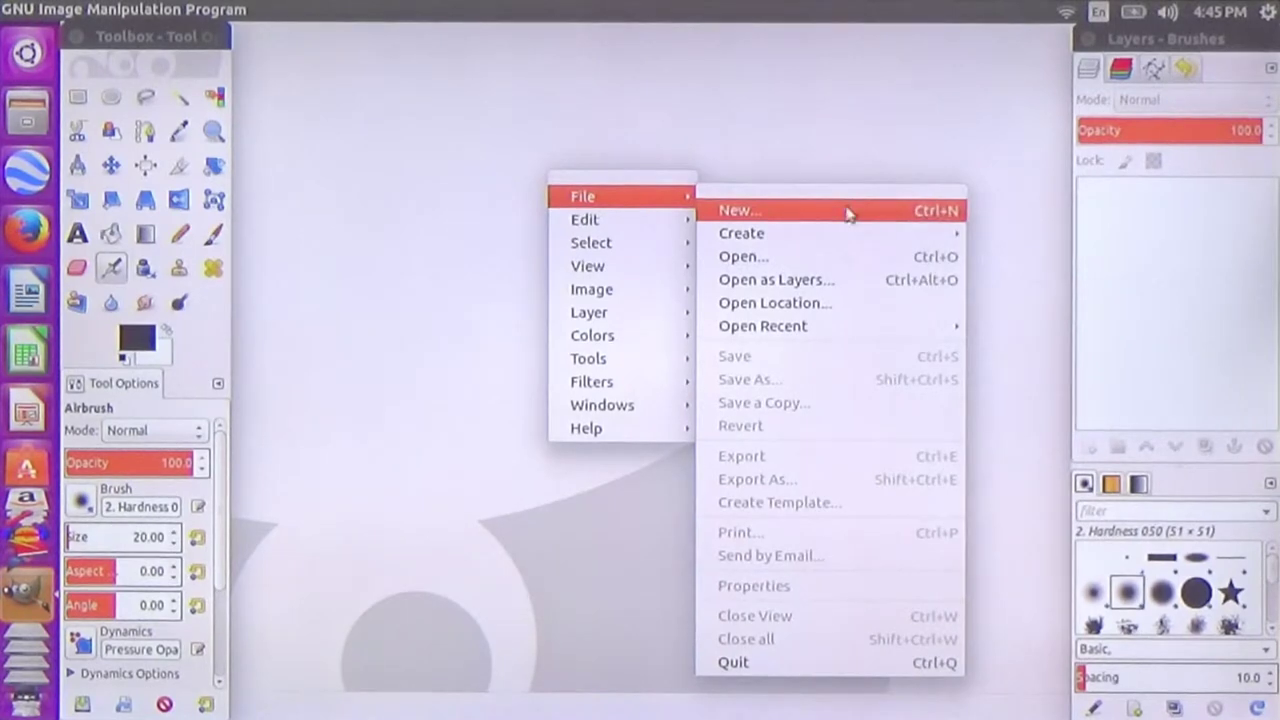
{"action": "left_click", "coordinate": [812, 109]}
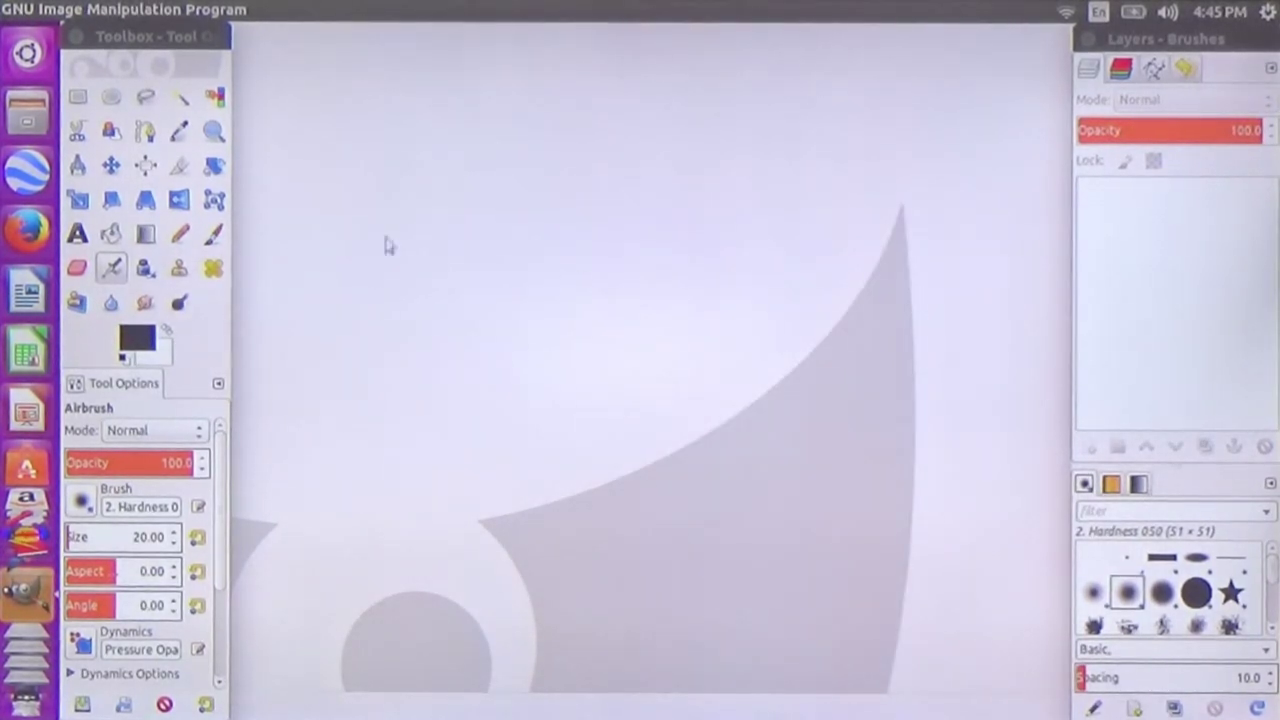
{"action": "right_click", "coordinate": [618, 141]}
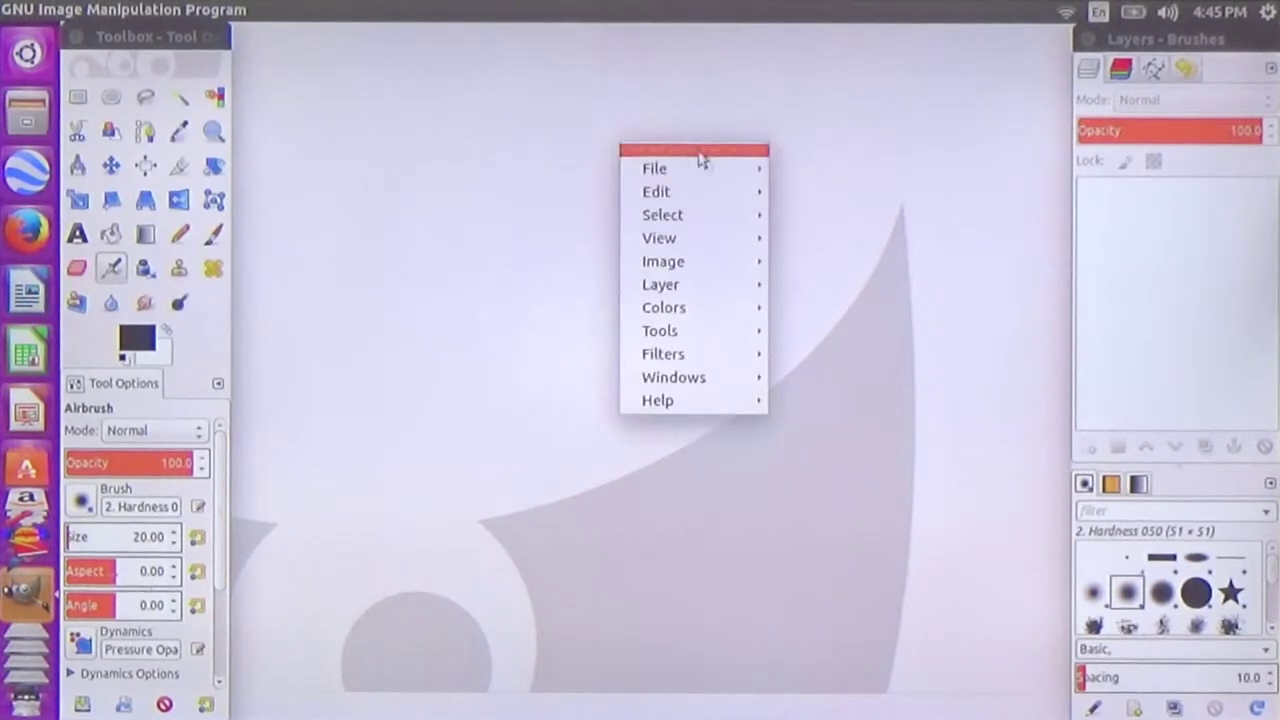
{"action": "mouse_move", "coordinate": [723, 169]}
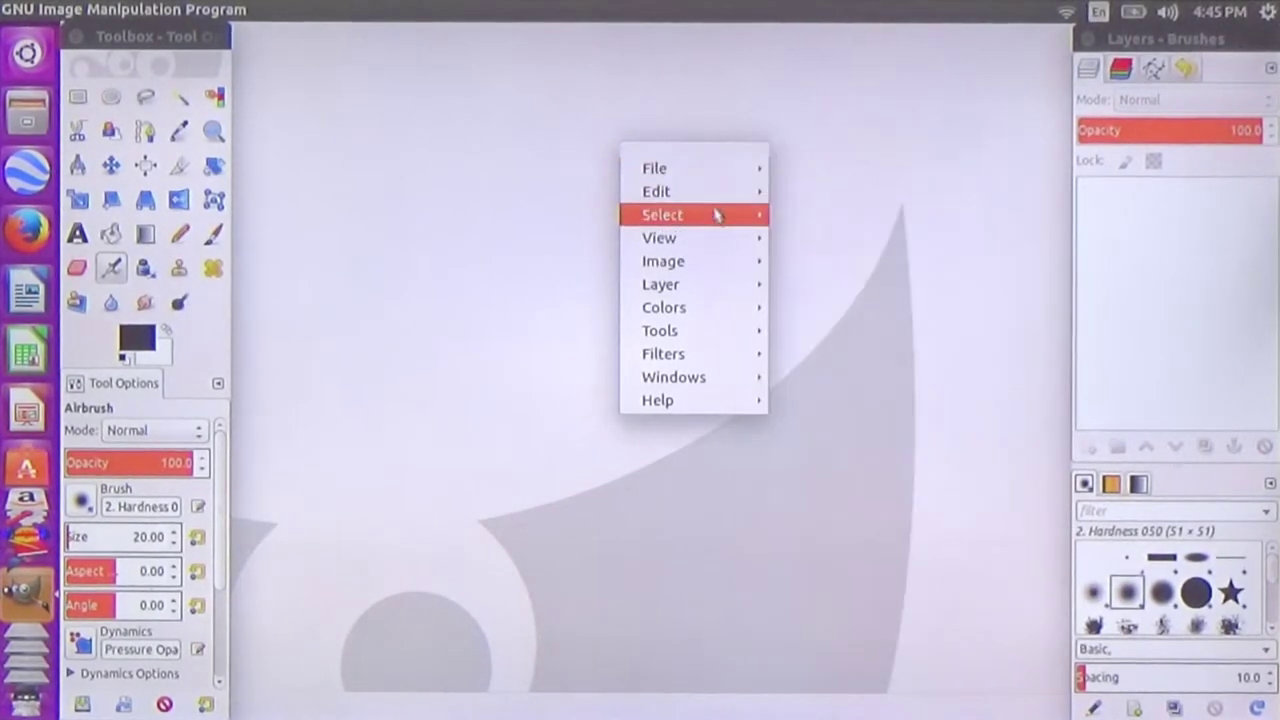
{"action": "mouse_move", "coordinate": [712, 199]}
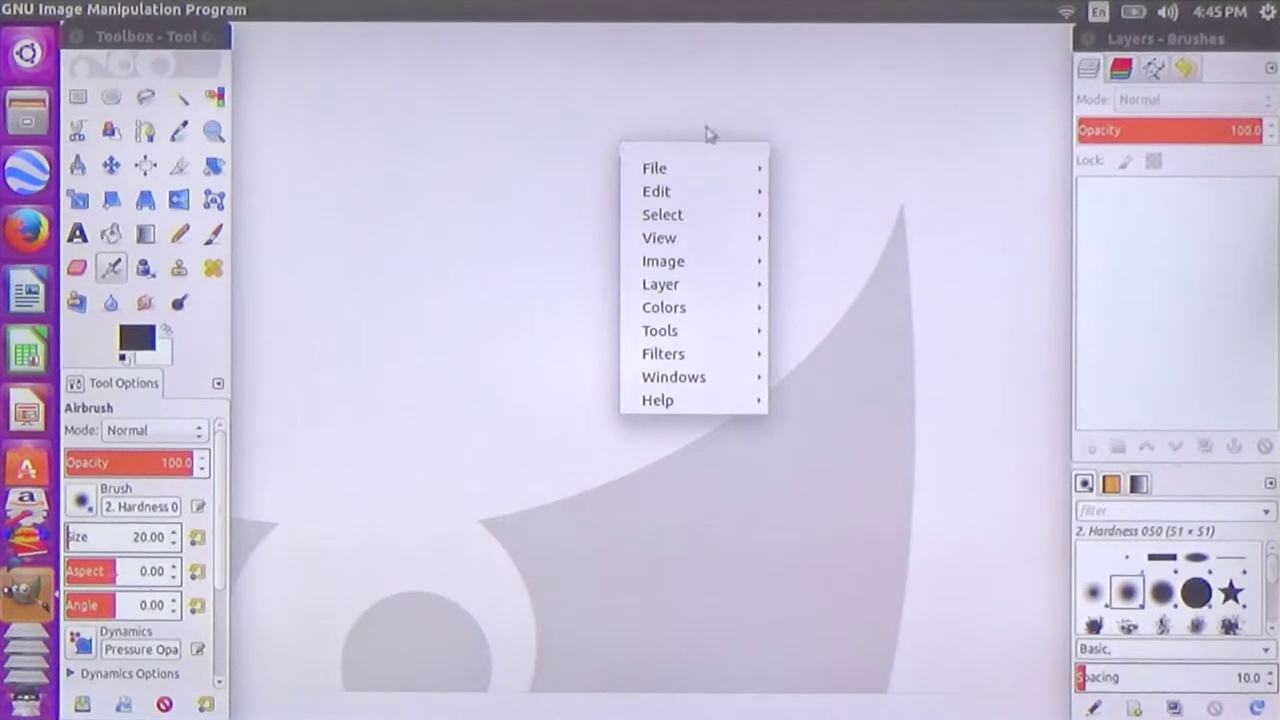
{"action": "left_click", "coordinate": [597, 226]}
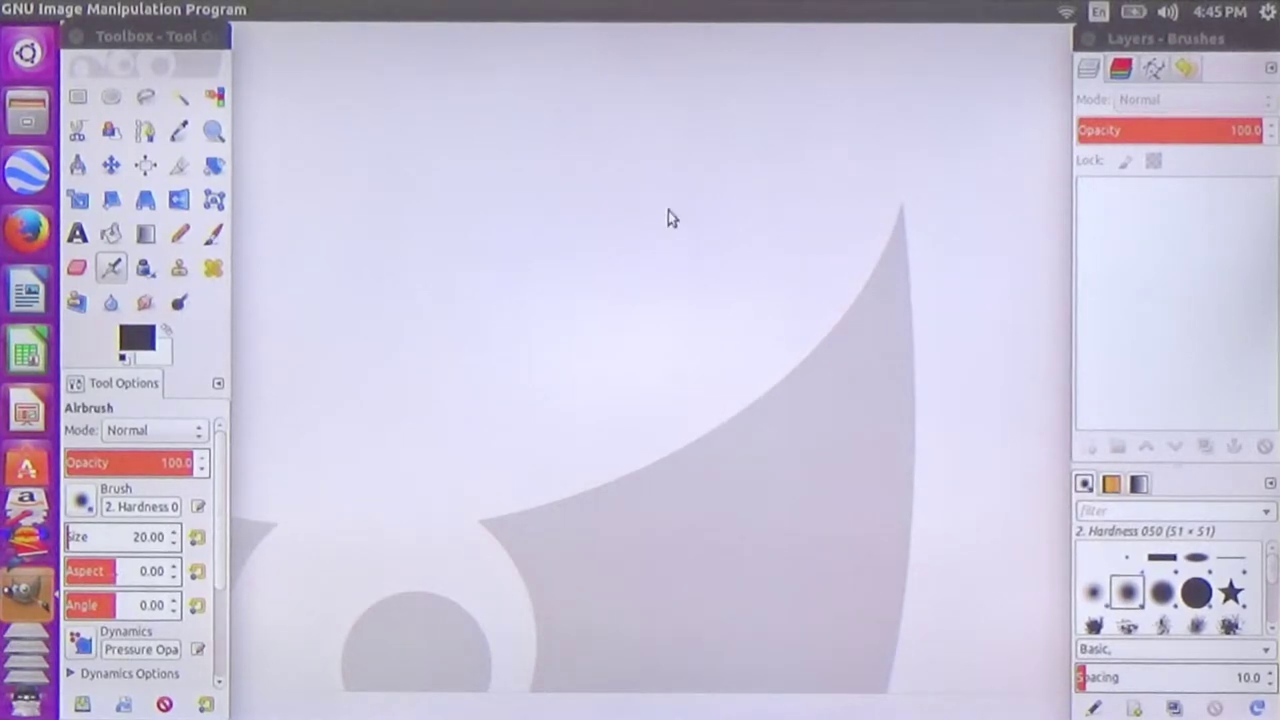
{"action": "left_click", "coordinate": [157, 38]}
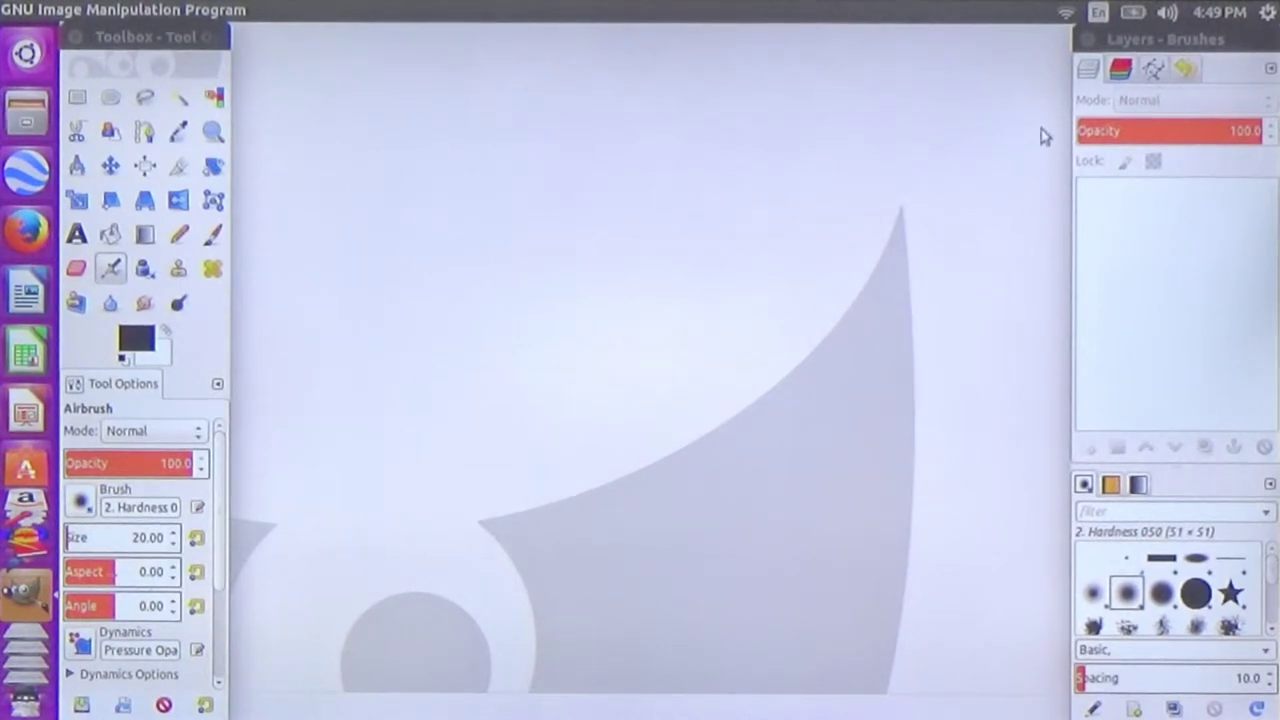
Open the image Nature.xcf from the Desktop folder.
{"action": "mouse_move", "coordinate": [73, 12]}
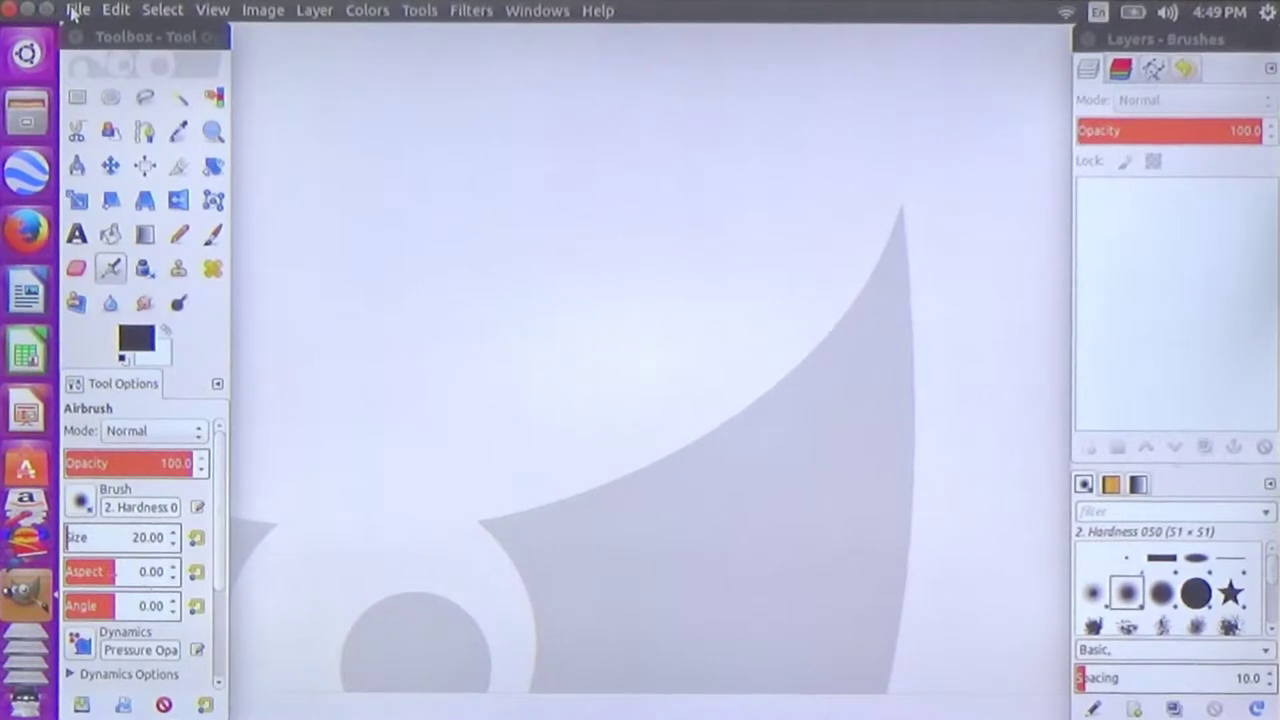
{"action": "left_click", "coordinate": [75, 11]}
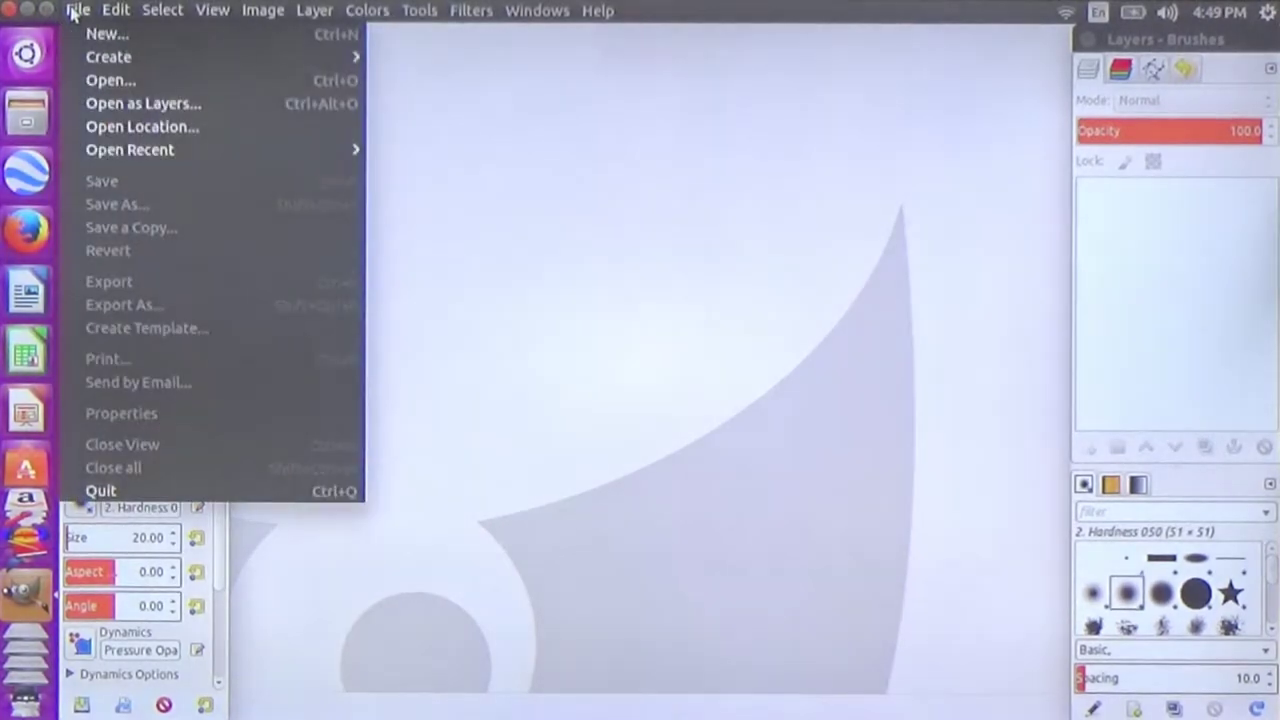
{"action": "left_click", "coordinate": [110, 84]}
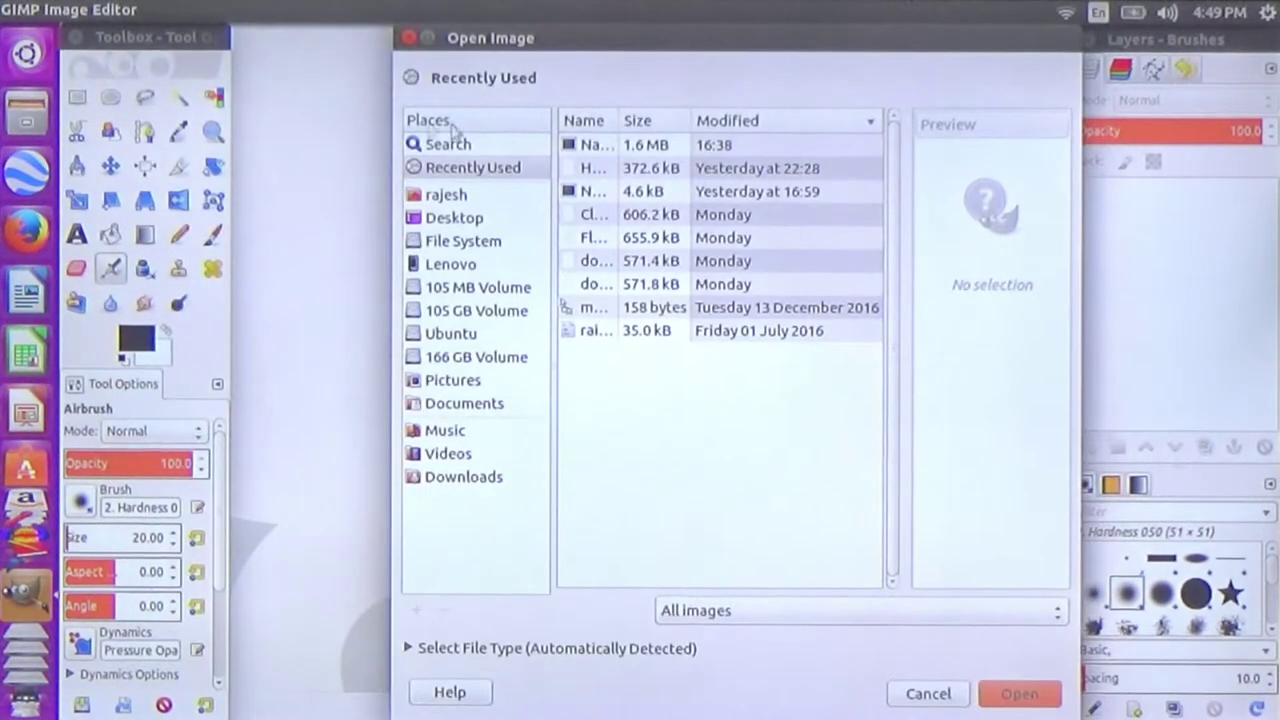
{"action": "left_click", "coordinate": [466, 218]}
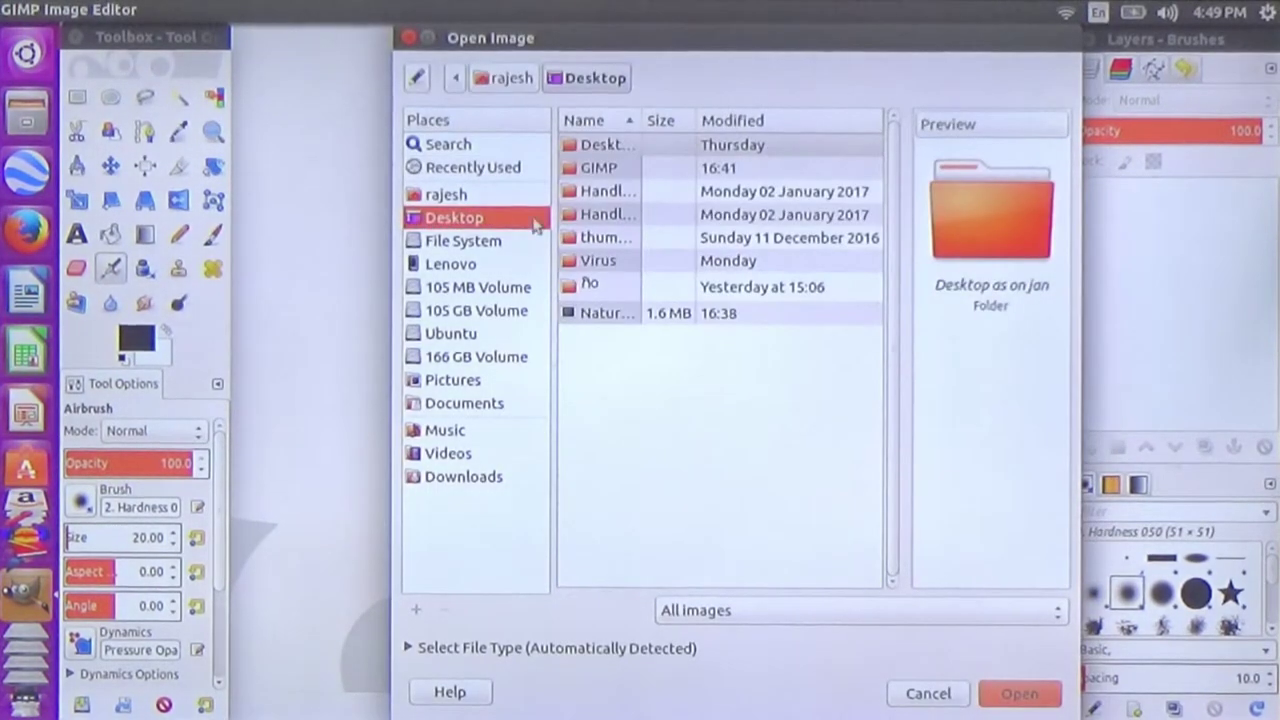
{"action": "left_click", "coordinate": [598, 316]}
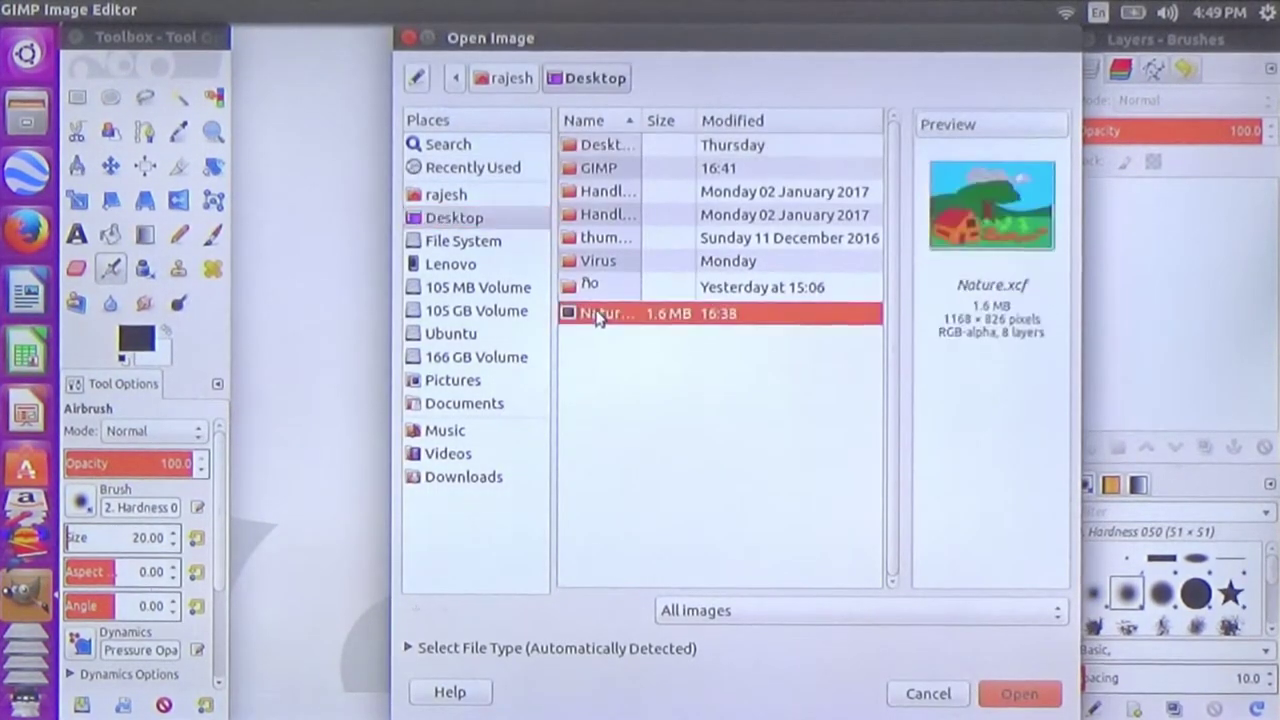
{"action": "left_click", "coordinate": [1020, 694]}
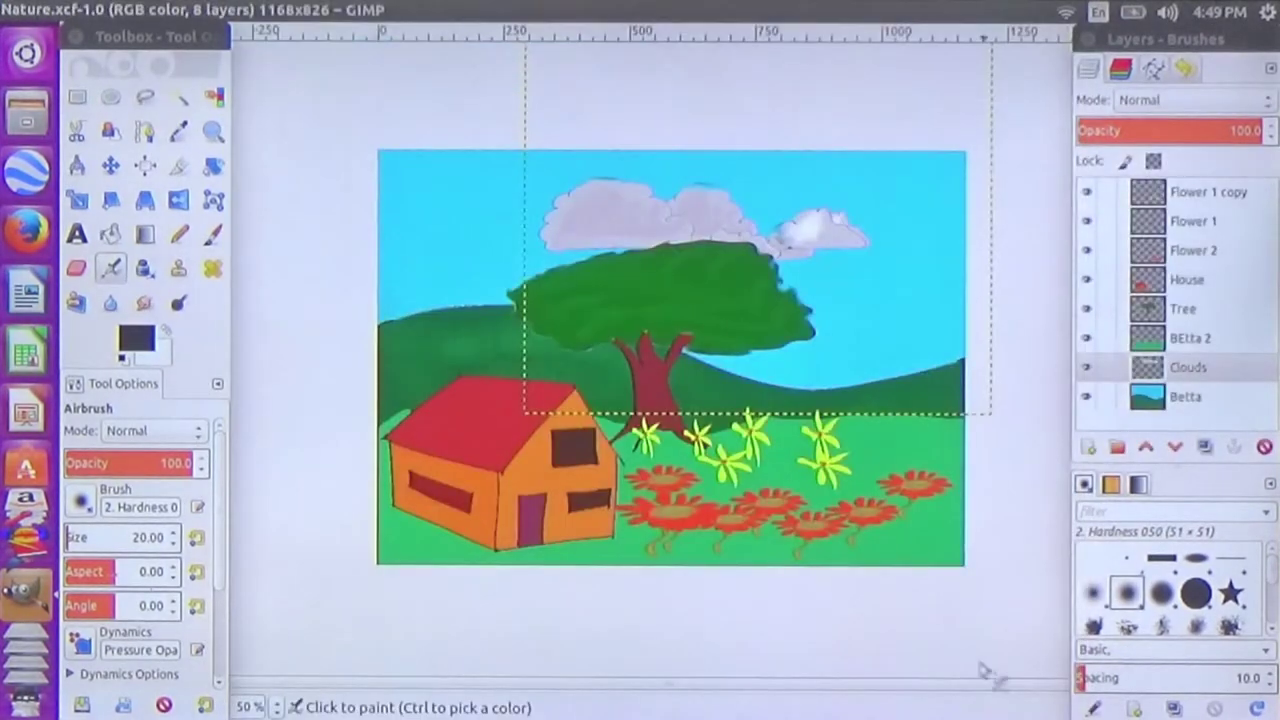
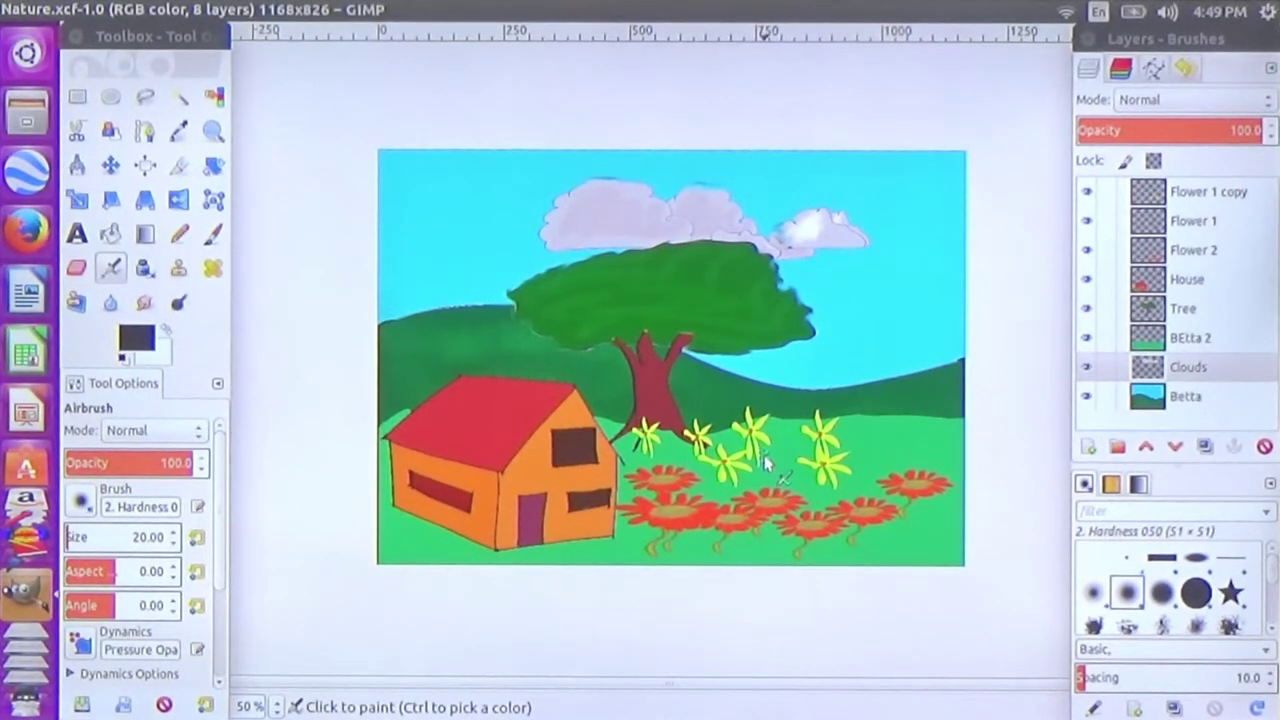
{"action": "scroll", "coordinate": [766, 462], "scroll_direction": "up", "scroll_amount": 2}
{"action": "scroll", "coordinate": [786, 434], "scroll_direction": "down", "scroll_amount": 1}
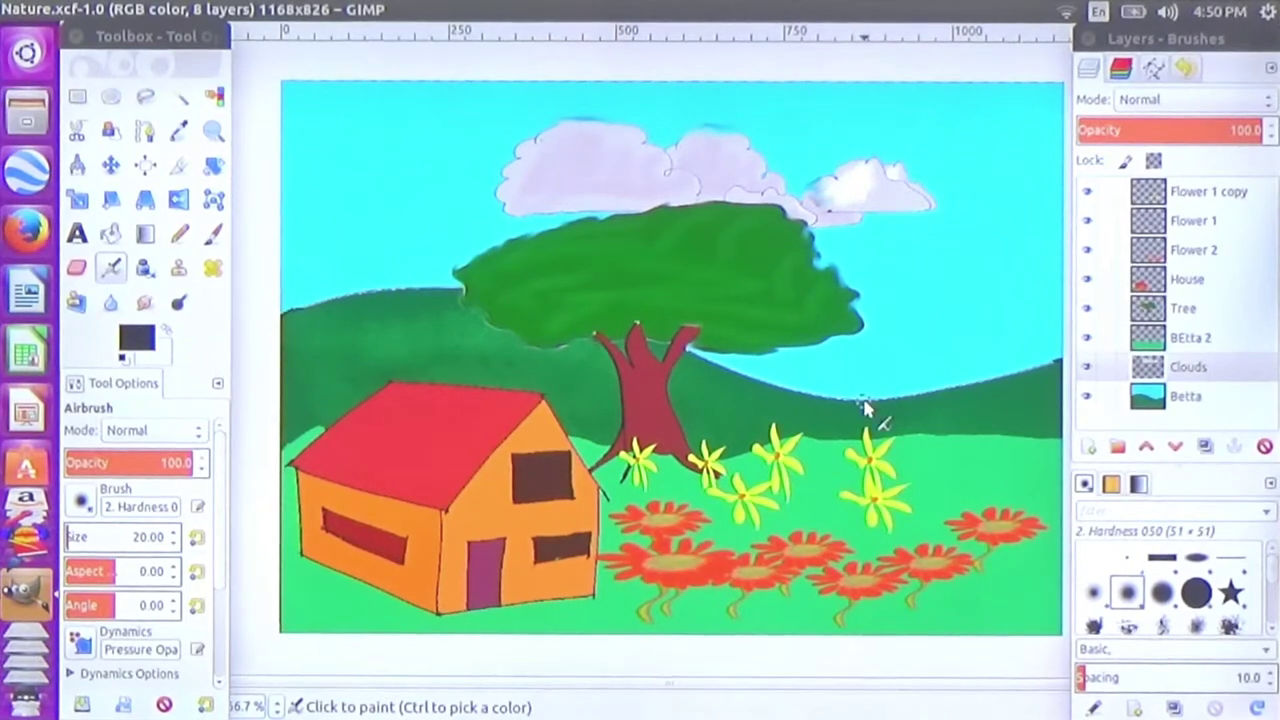
Hide the Betta, Clouds, BEtta 2, Tree, House, Flower 2 and Flower 1 layers one after another.
{"action": "scroll", "coordinate": [865, 402], "scroll_direction": "up", "scroll_amount": 1, "text": "ctrl"}
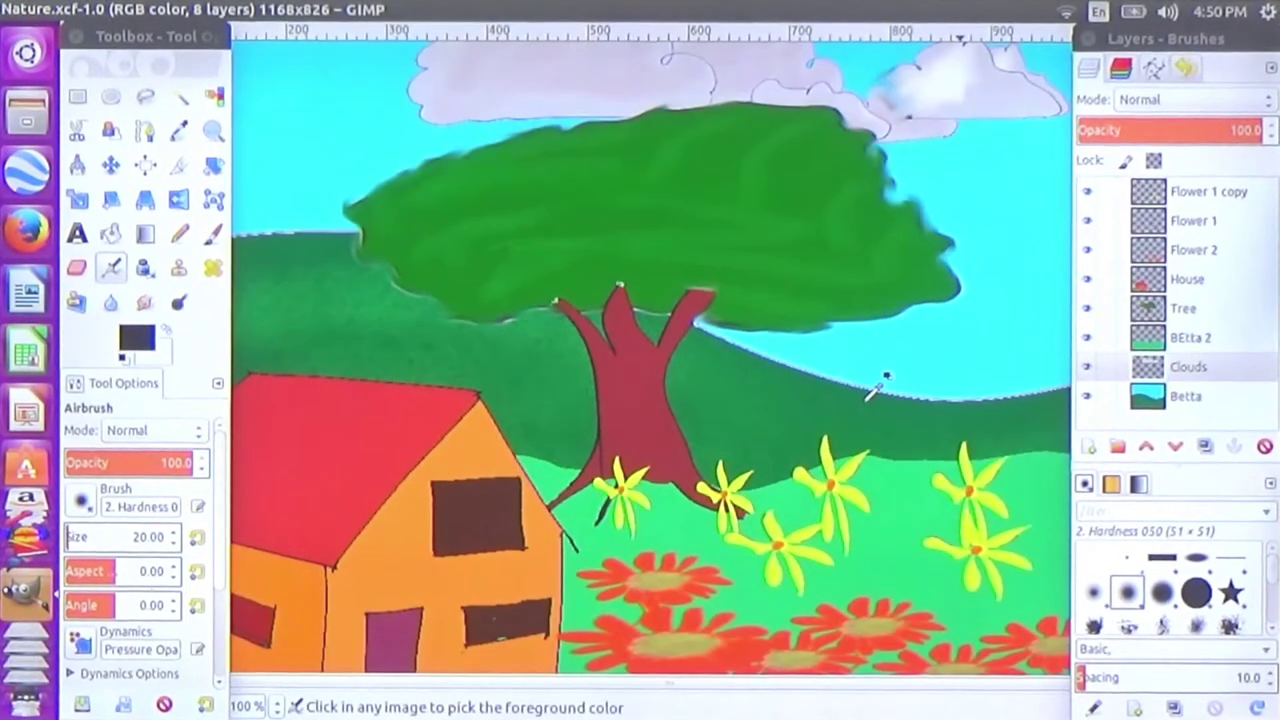
{"action": "scroll", "coordinate": [868, 382], "scroll_direction": "down", "scroll_amount": 1, "text": "ctrl"}
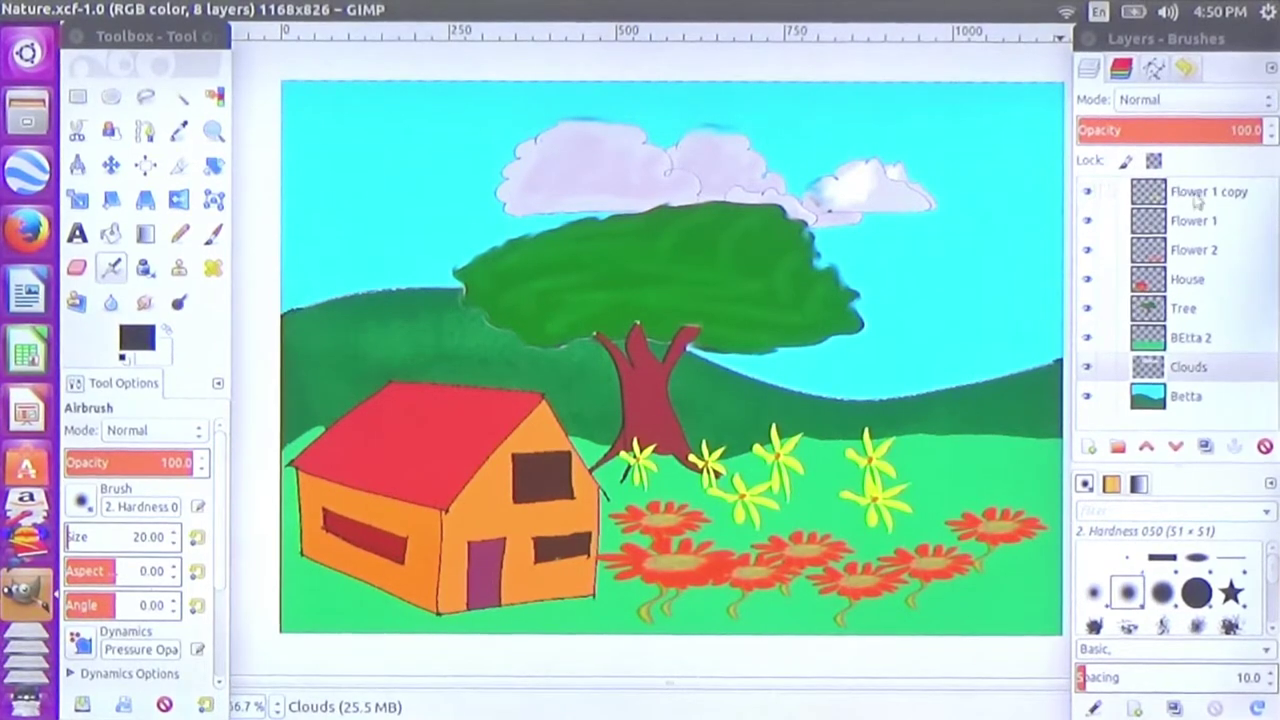
{"action": "left_click", "coordinate": [1088, 397]}
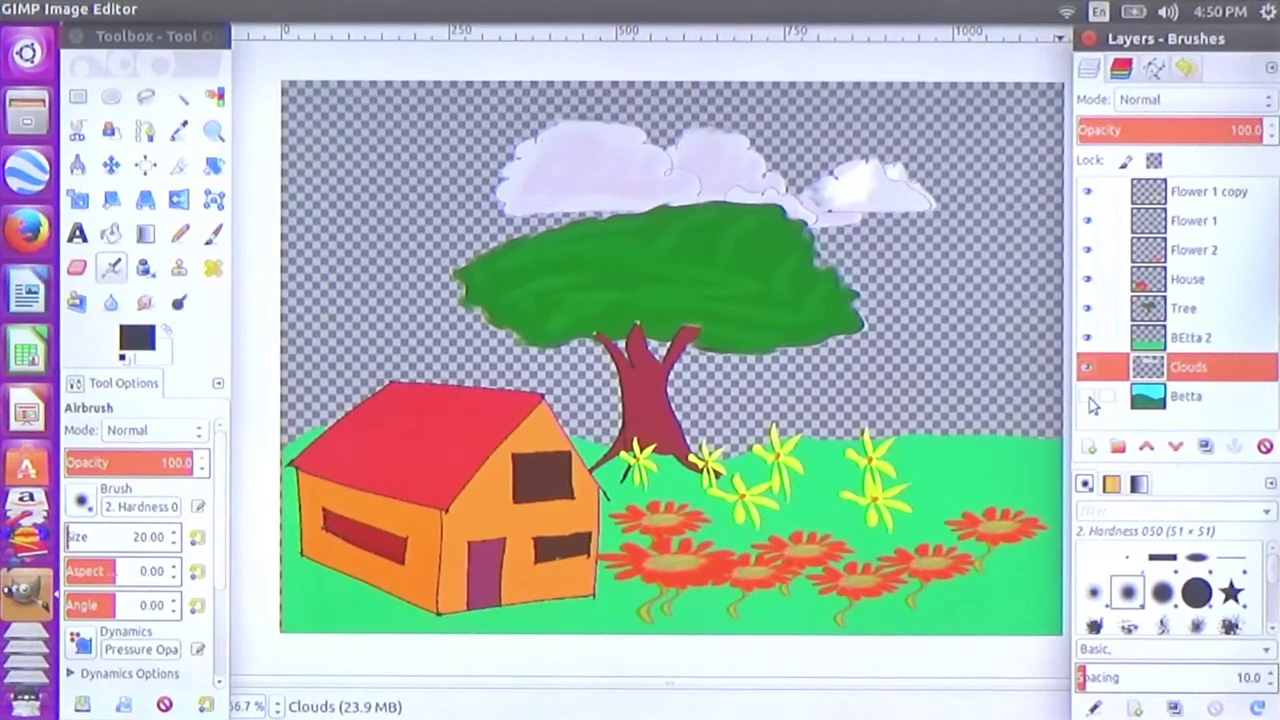
{"action": "left_click", "coordinate": [1088, 367]}
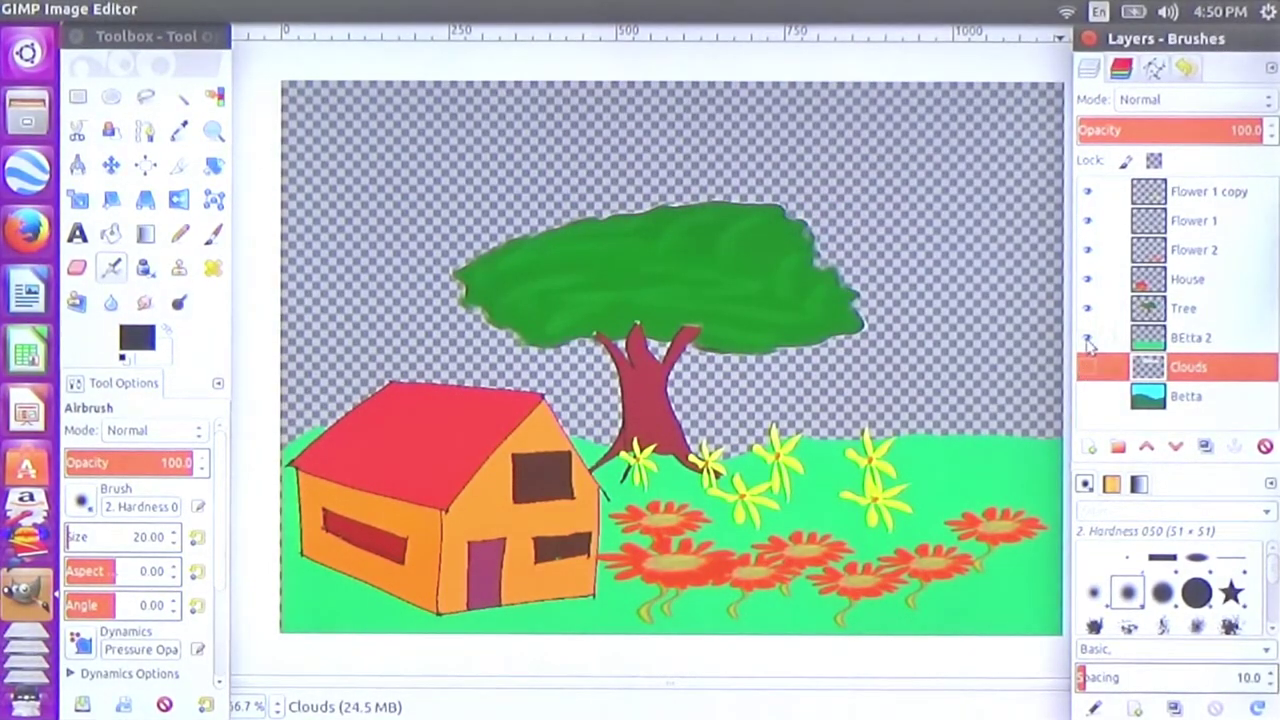
{"action": "left_click", "coordinate": [1088, 338]}
{"action": "left_click", "coordinate": [1088, 308]}
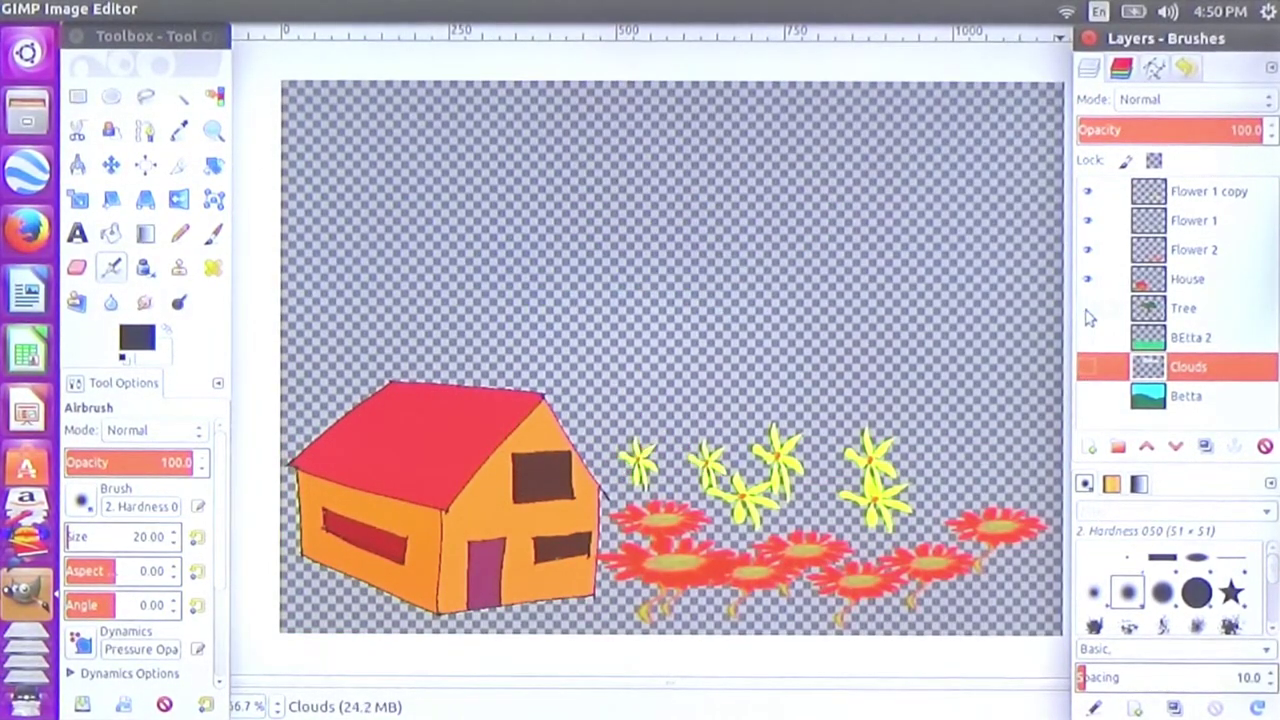
{"action": "left_click", "coordinate": [1088, 279]}
{"action": "left_click", "coordinate": [1090, 251]}
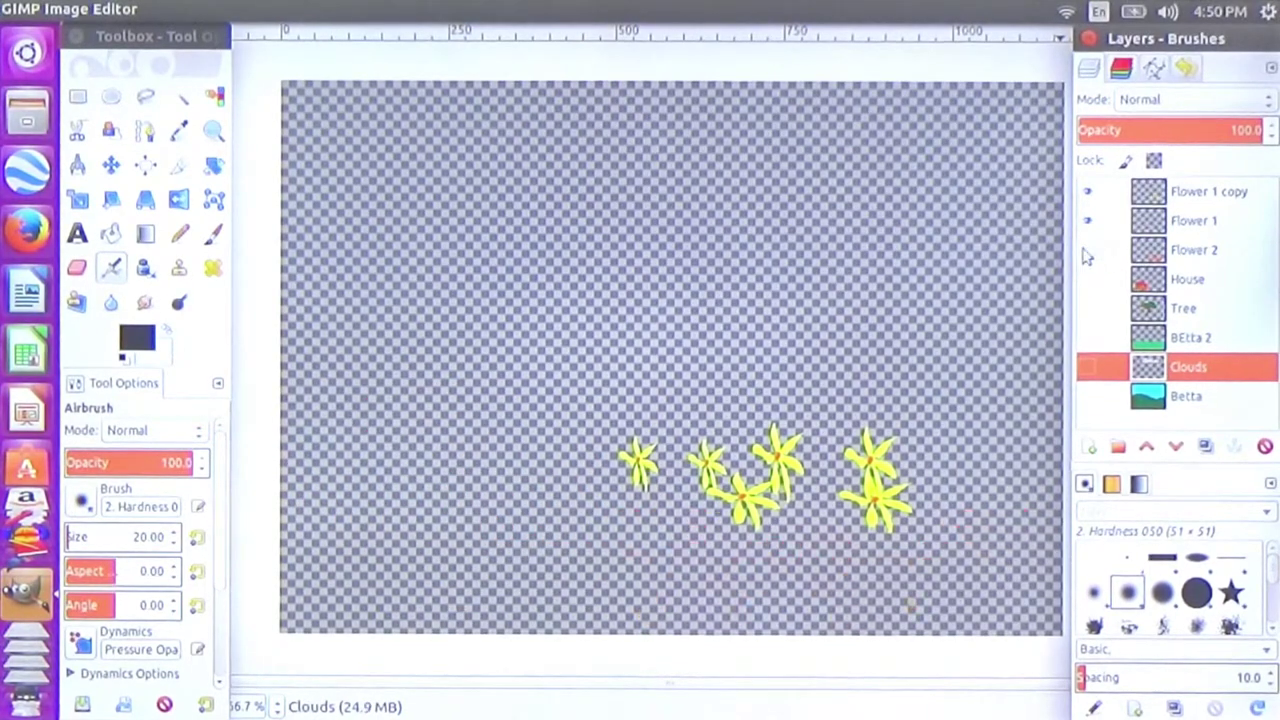
{"action": "left_click", "coordinate": [1089, 221]}
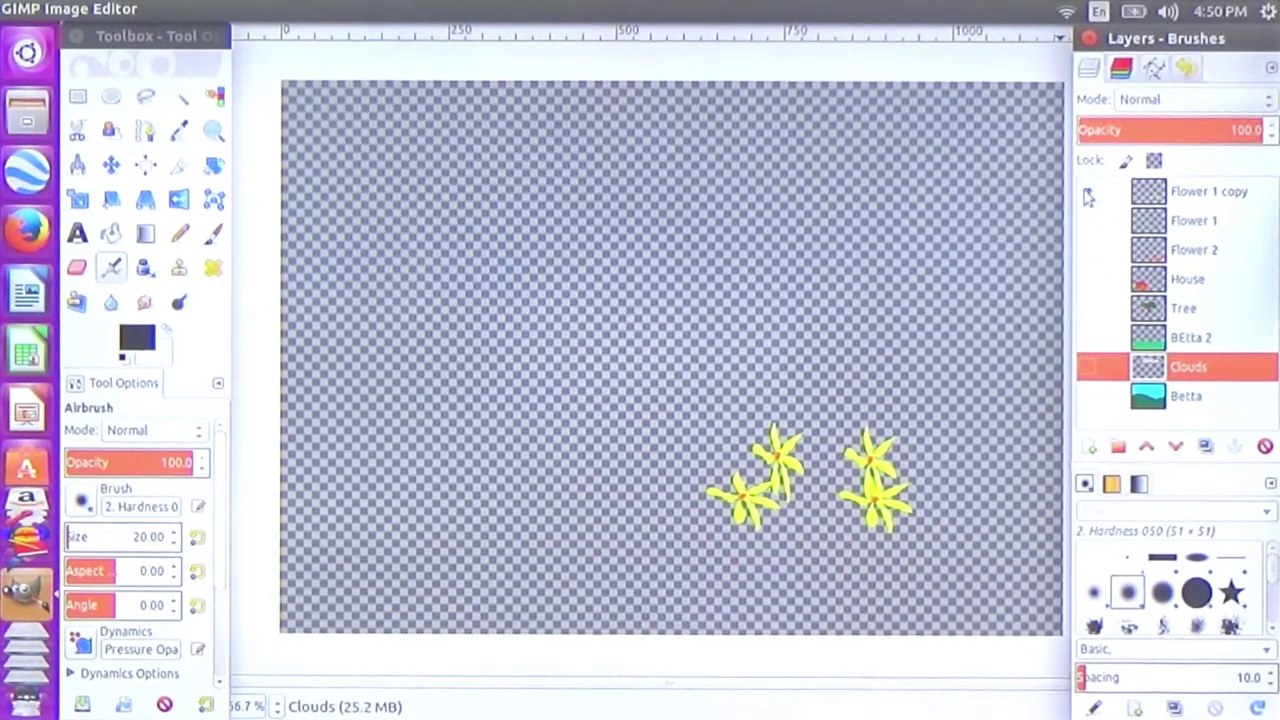
Toggle the visibility of the Flower 1 copy and Flower 1 layers, and show Flower 2 again.
{"action": "left_click", "coordinate": [1088, 192]}
{"action": "left_click", "coordinate": [1088, 193]}
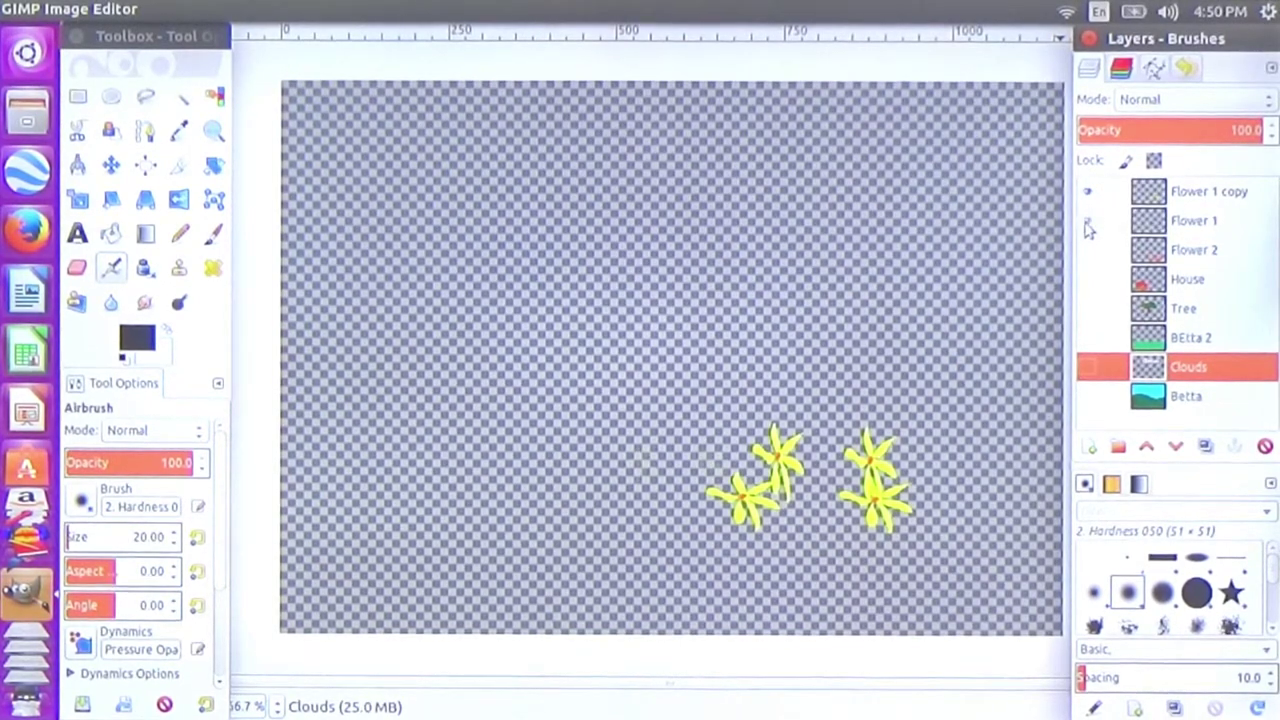
{"action": "left_click", "coordinate": [1088, 221]}
{"action": "left_click", "coordinate": [1089, 250]}
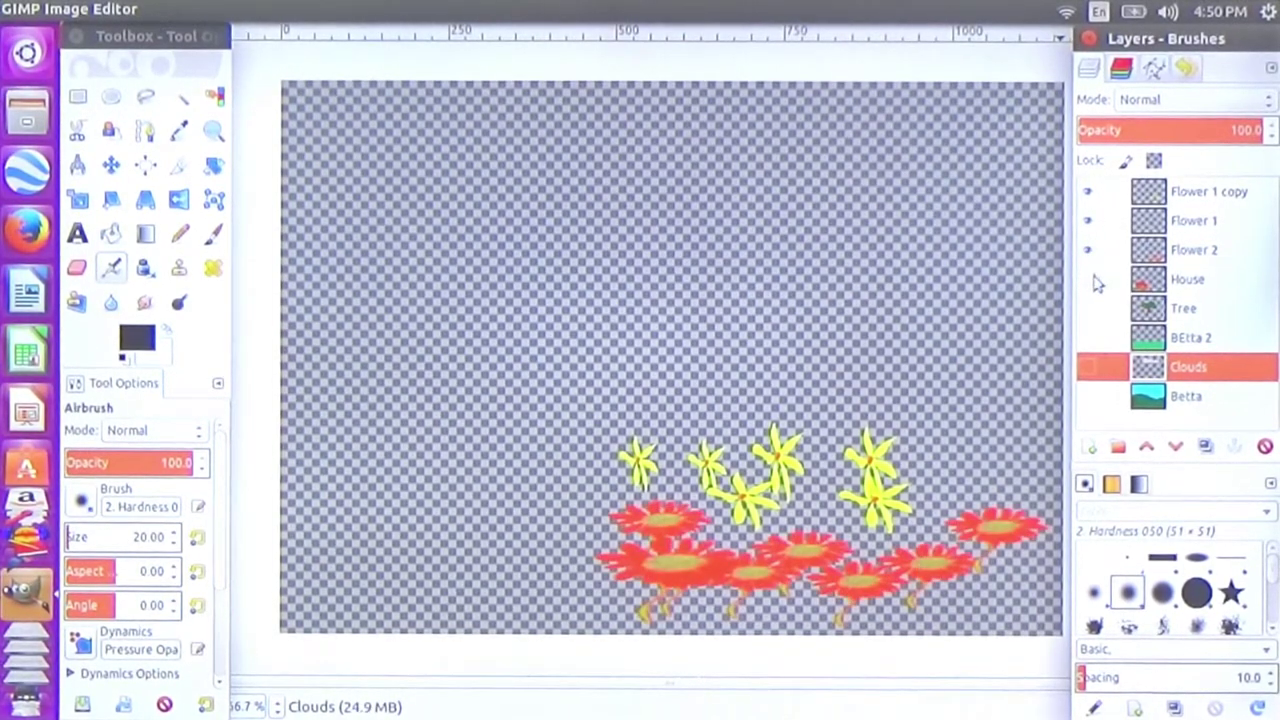
{"action": "left_click", "coordinate": [1089, 221]}
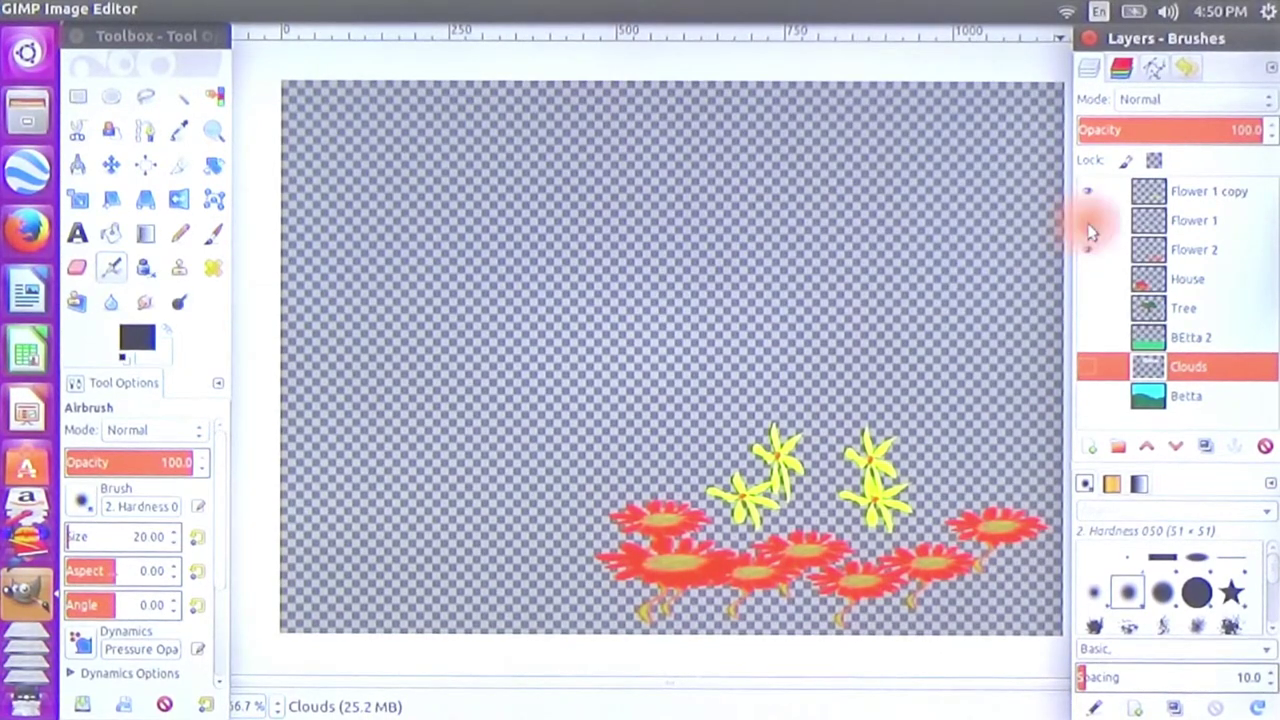
{"action": "left_click", "coordinate": [1089, 222]}
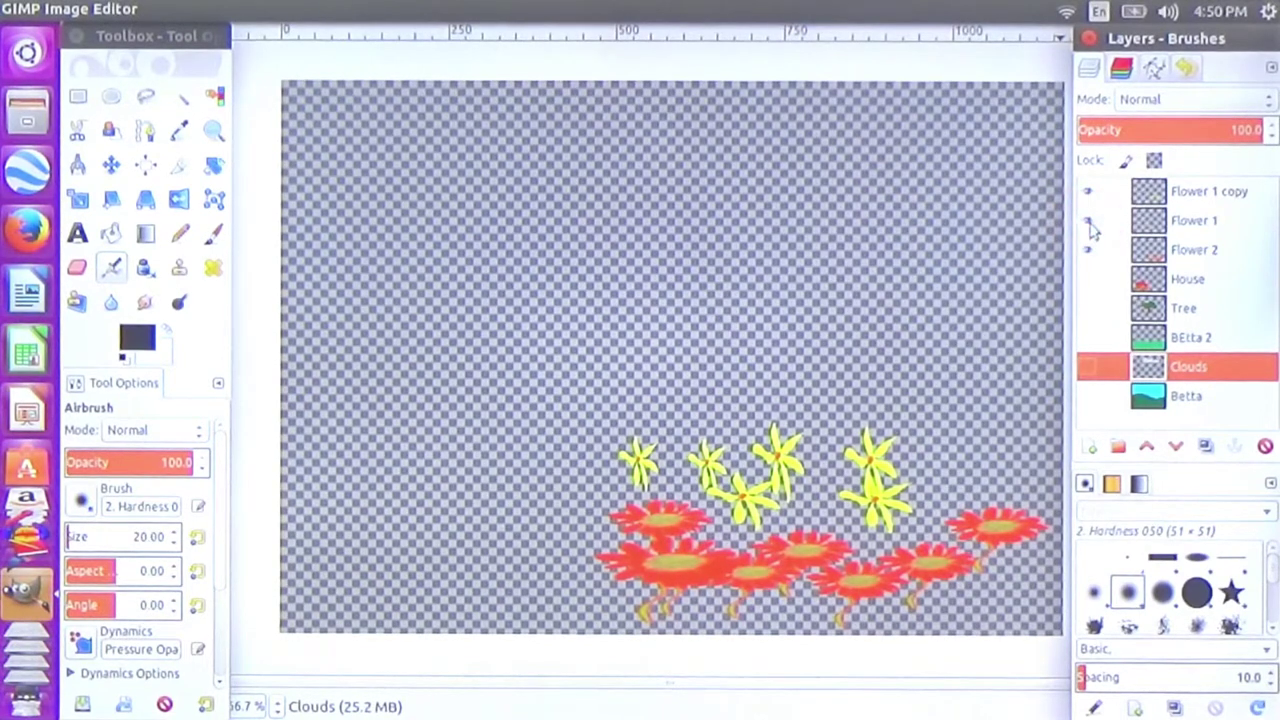
Hide the Flower 1, Flower 1 copy and Flower 2 layers to leave the canvas empty.
{"action": "left_click", "coordinate": [1090, 224]}
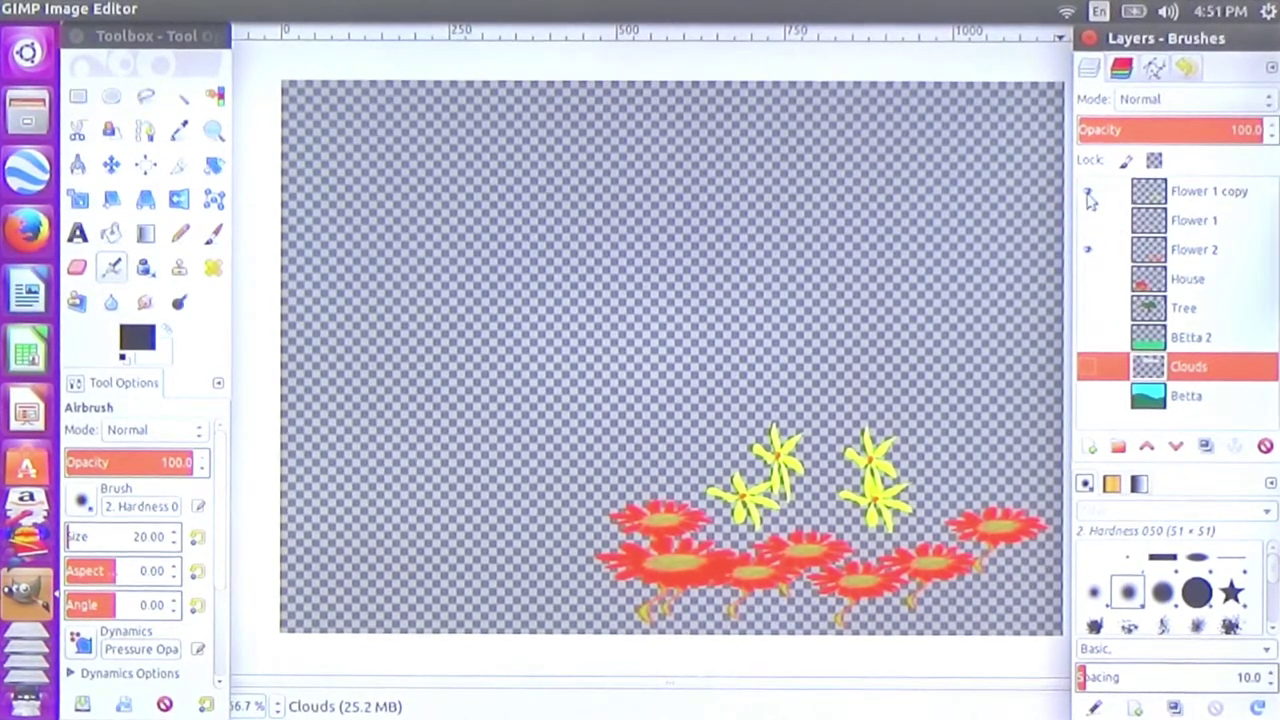
{"action": "left_click", "coordinate": [1089, 196]}
{"action": "left_click", "coordinate": [1091, 250]}
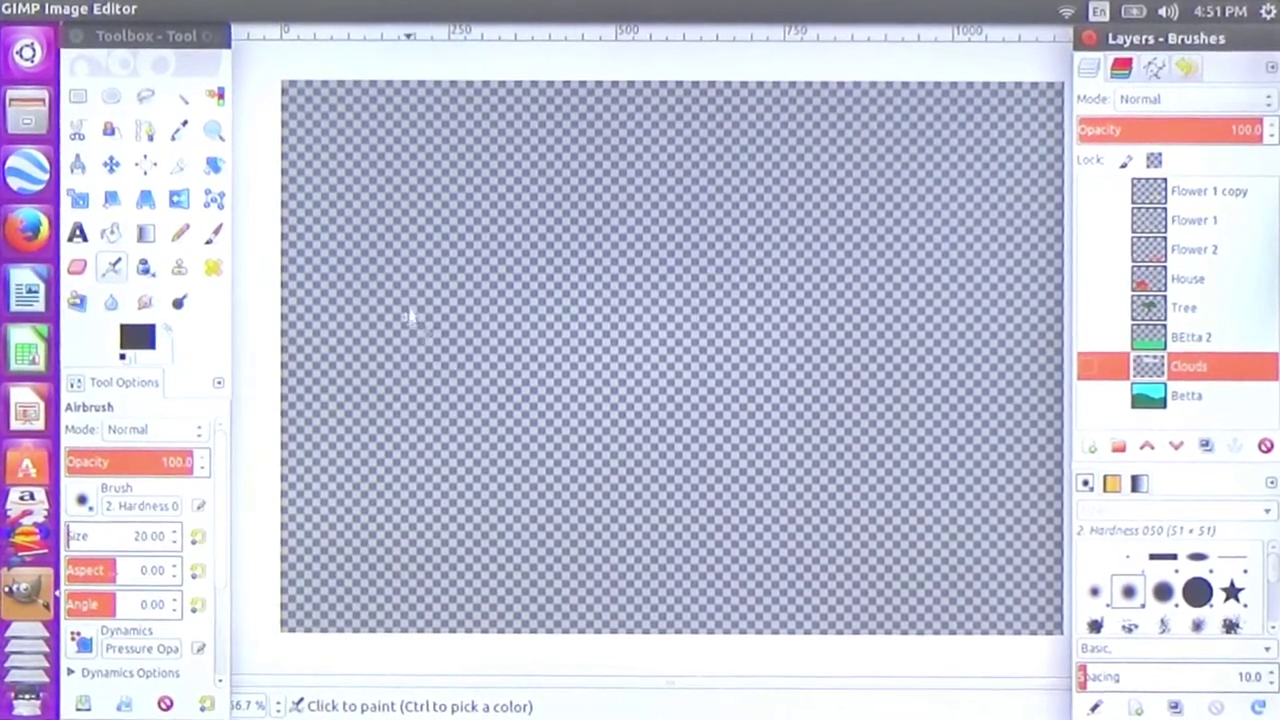
Show the Betta, BEtta 2, Tree and House layers to rebuild the scene from the background upward.
{"action": "left_click", "coordinate": [1089, 399]}
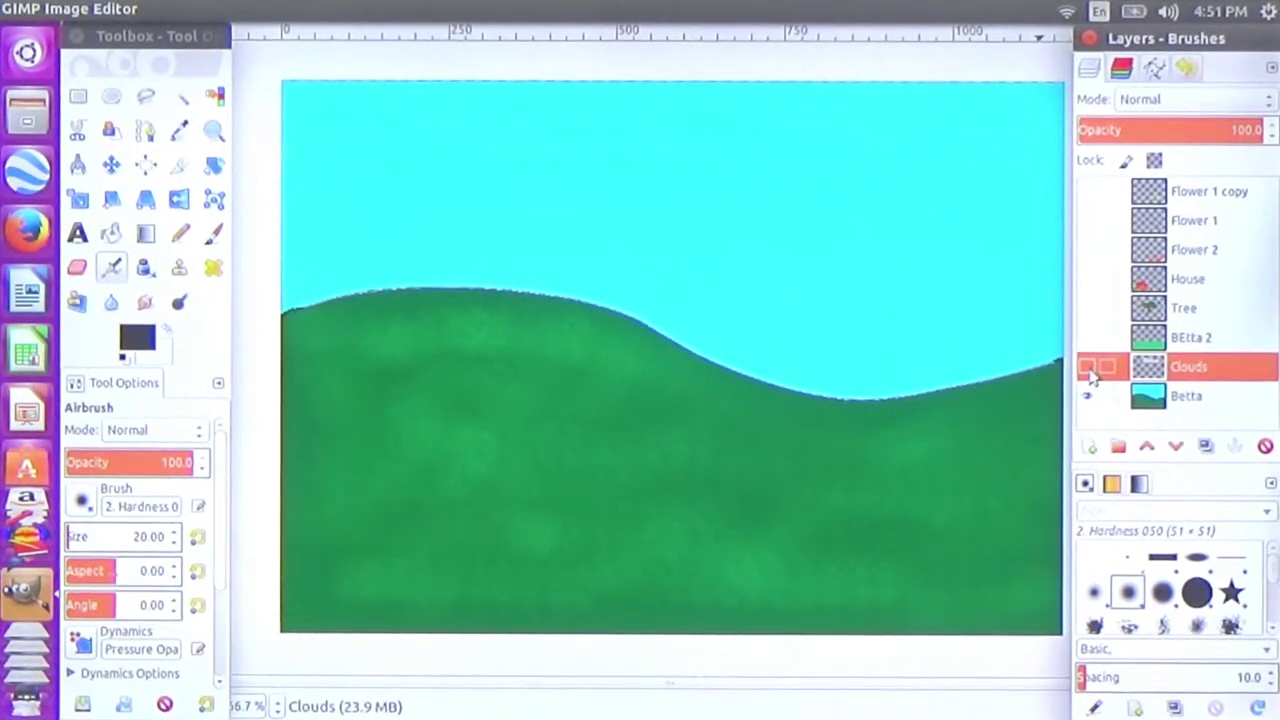
{"action": "left_click", "coordinate": [1087, 338]}
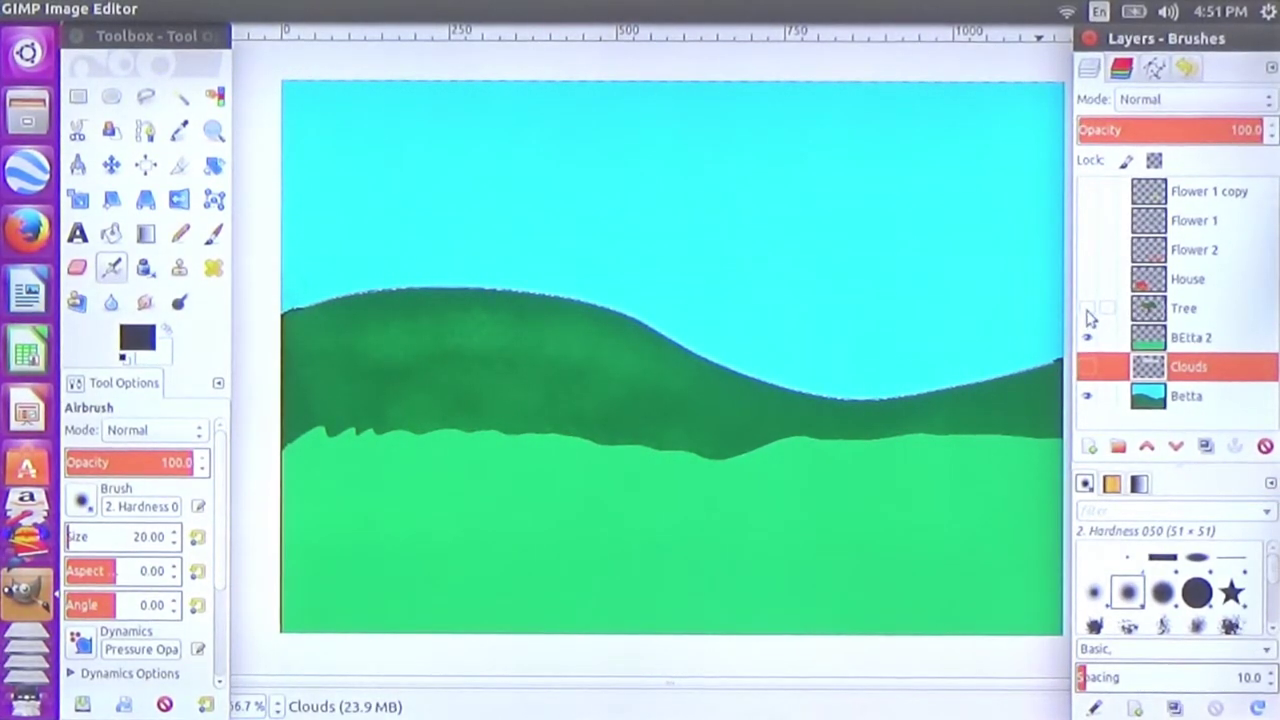
{"action": "left_click", "coordinate": [1088, 310]}
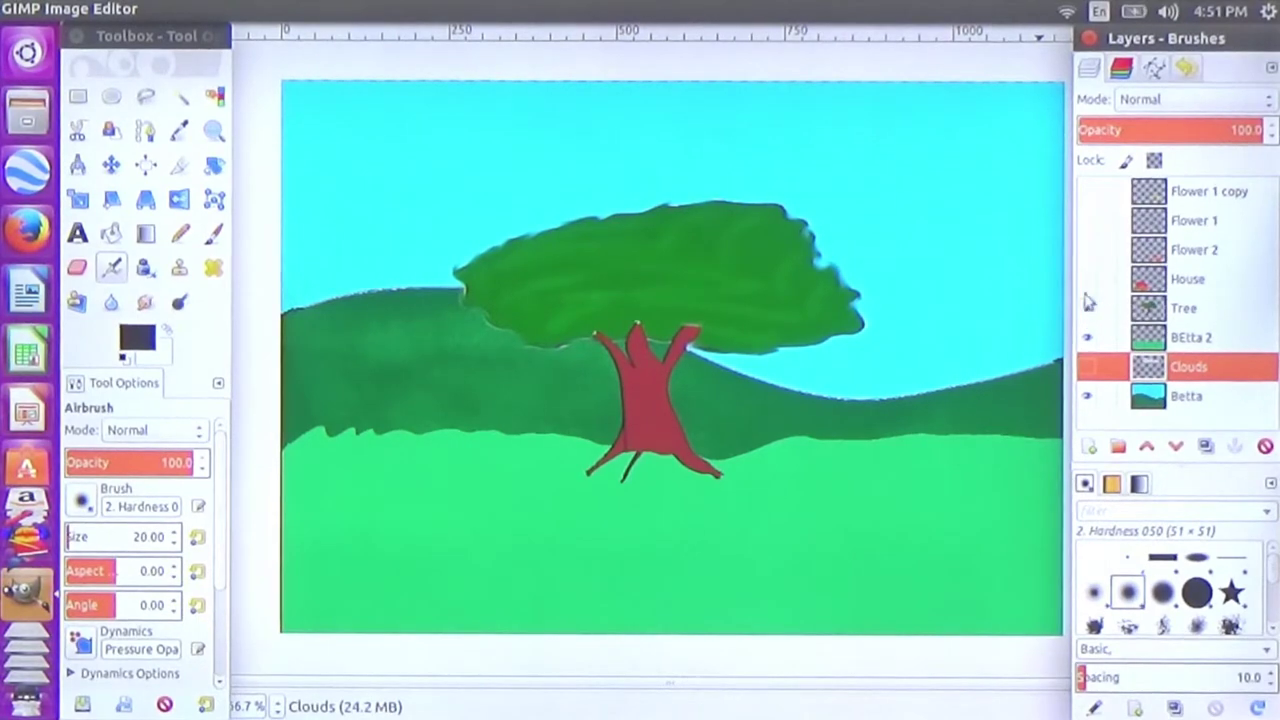
{"action": "left_click", "coordinate": [1089, 280]}
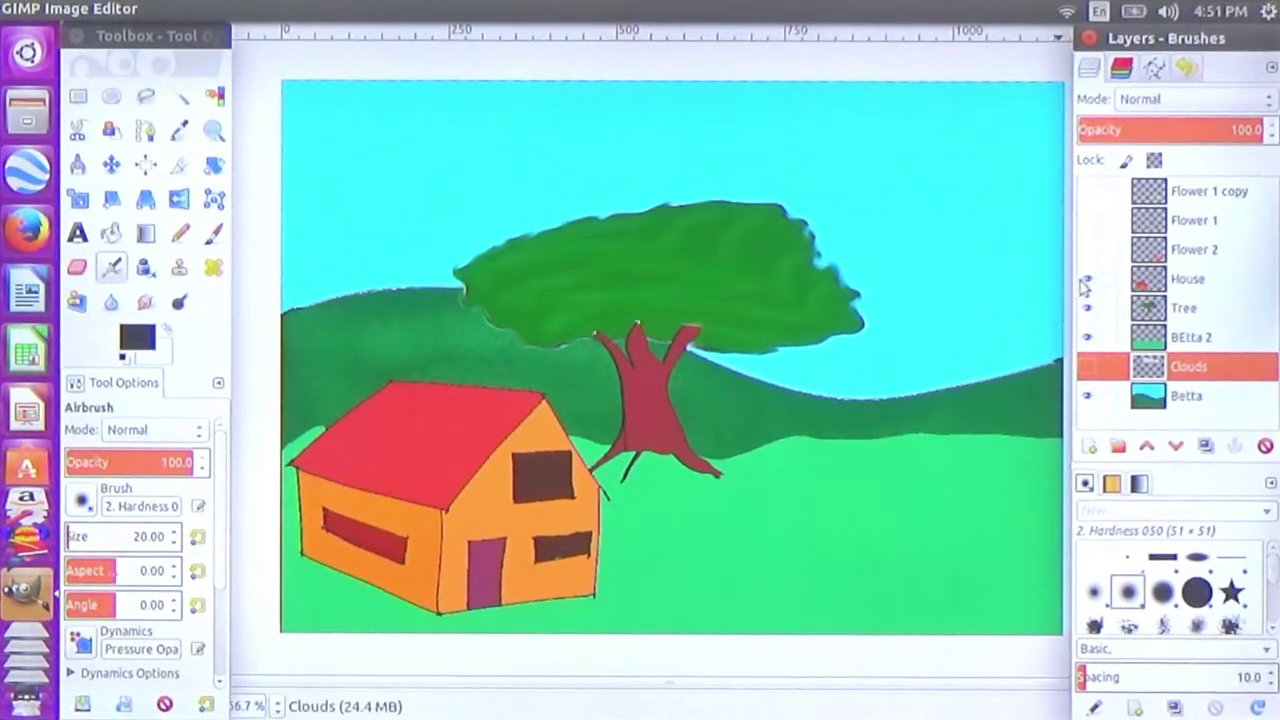
Draw a thick dark chimney stroke rising from the house roof on the House layer with the Pencil tool.
{"action": "left_click", "coordinate": [1199, 289]}
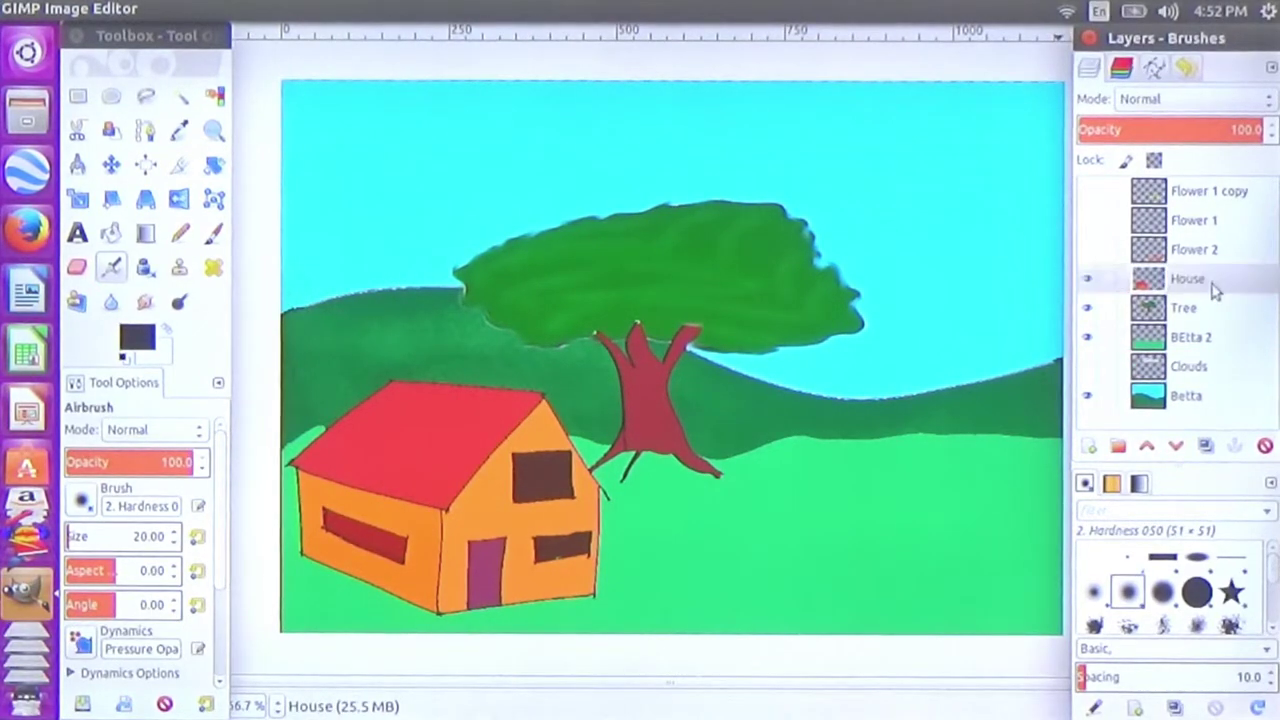
{"action": "left_click", "coordinate": [1190, 279]}
{"action": "key", "text": "Escape"}
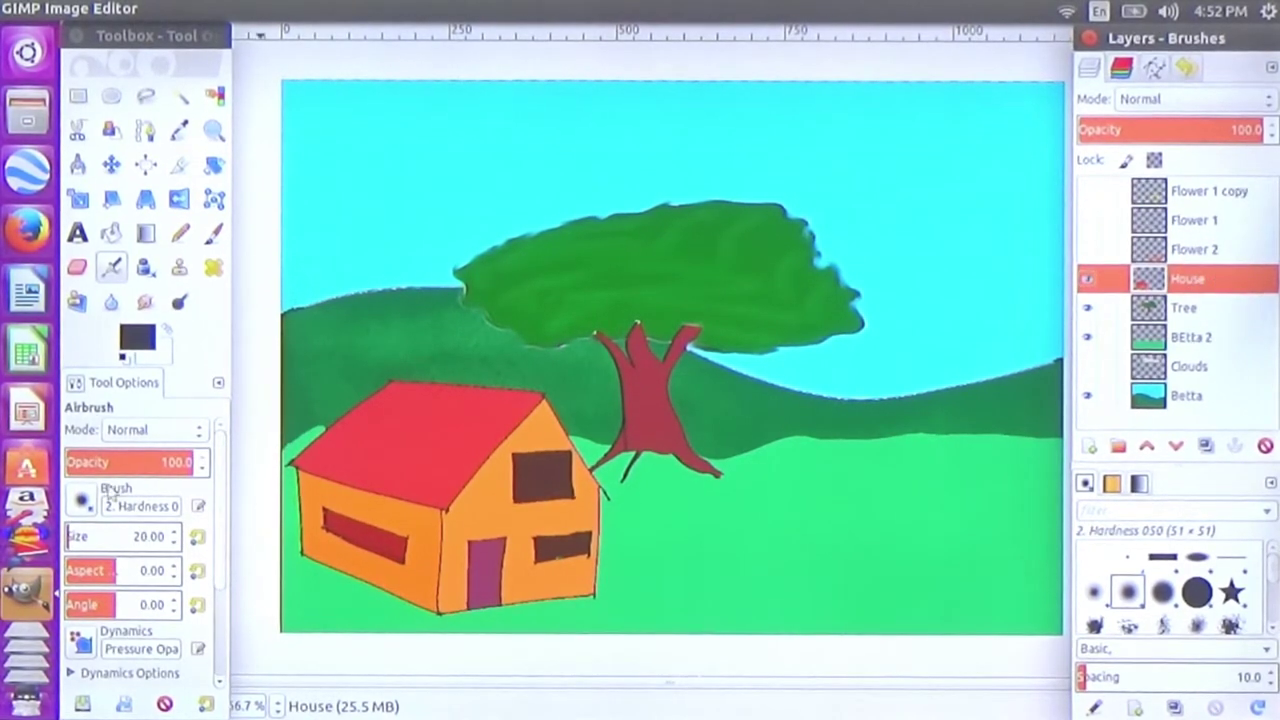
{"action": "left_click", "coordinate": [180, 234]}
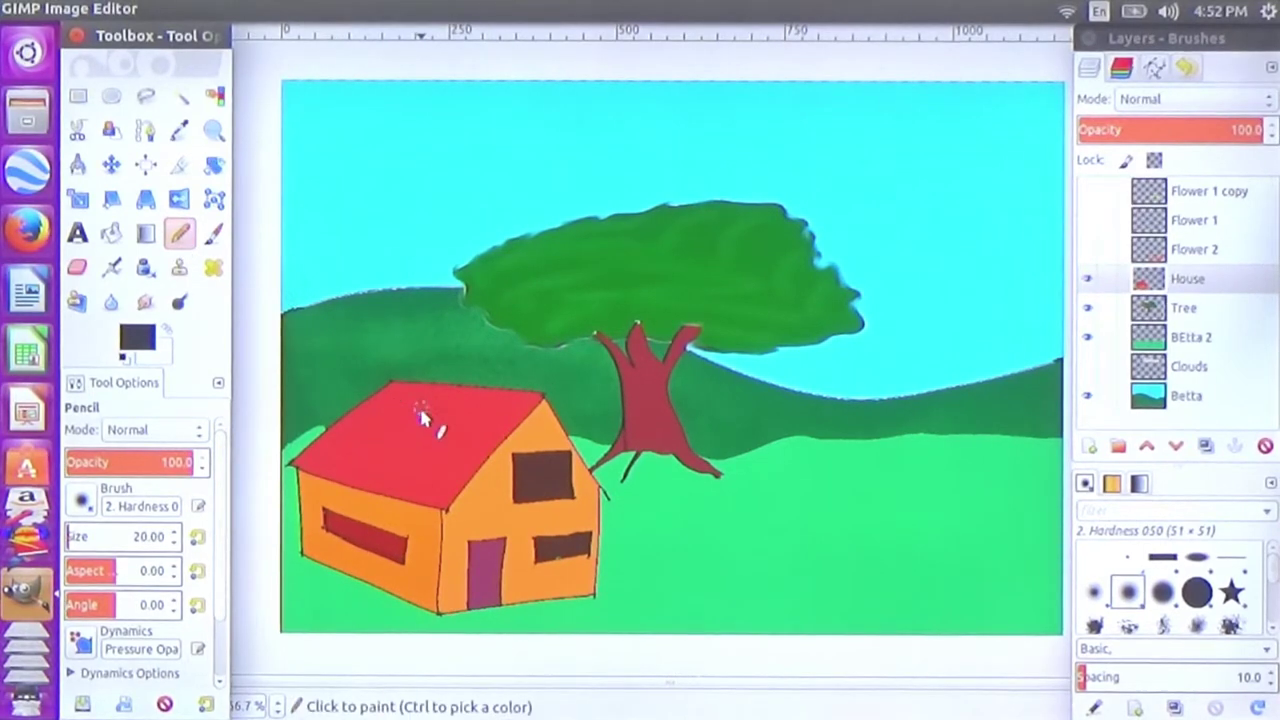
{"action": "left_click_drag", "start_coordinate": [419, 405], "coordinate": [472, 340]}
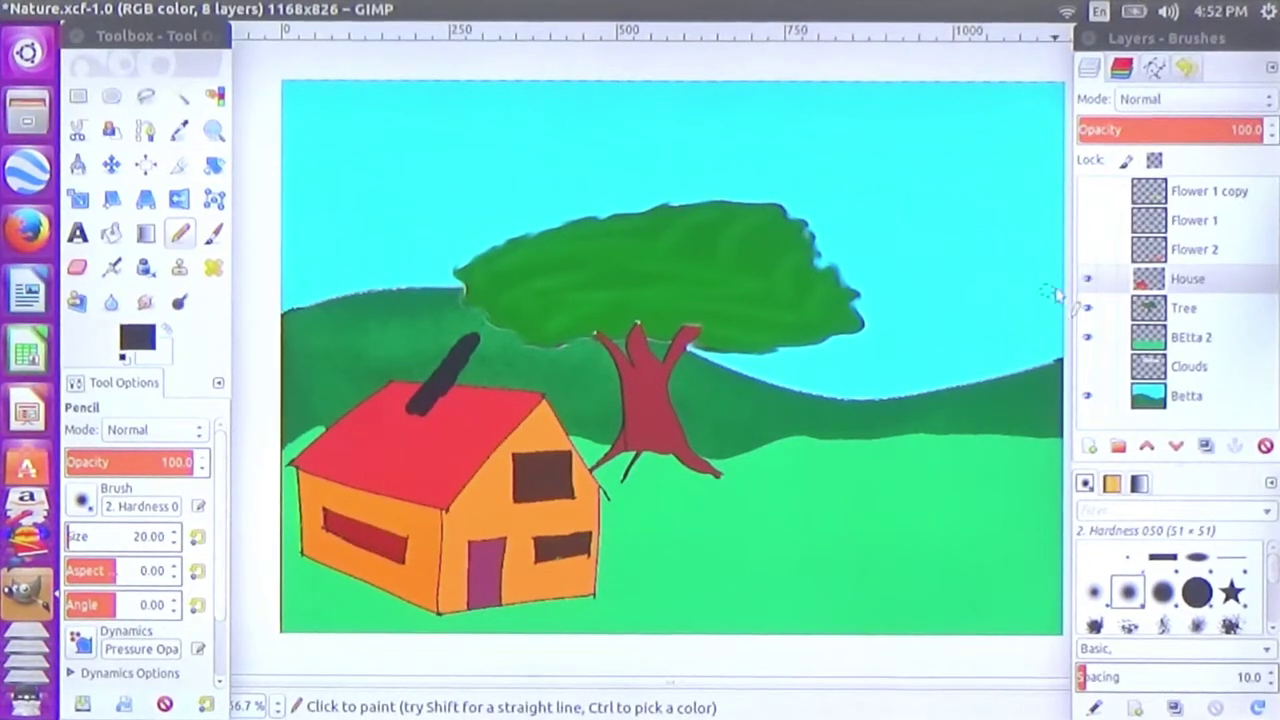
Toggle the House layer's visibility to check that the chimney stroke belongs to it, and undo the stroke.
{"action": "left_click", "coordinate": [1088, 280]}
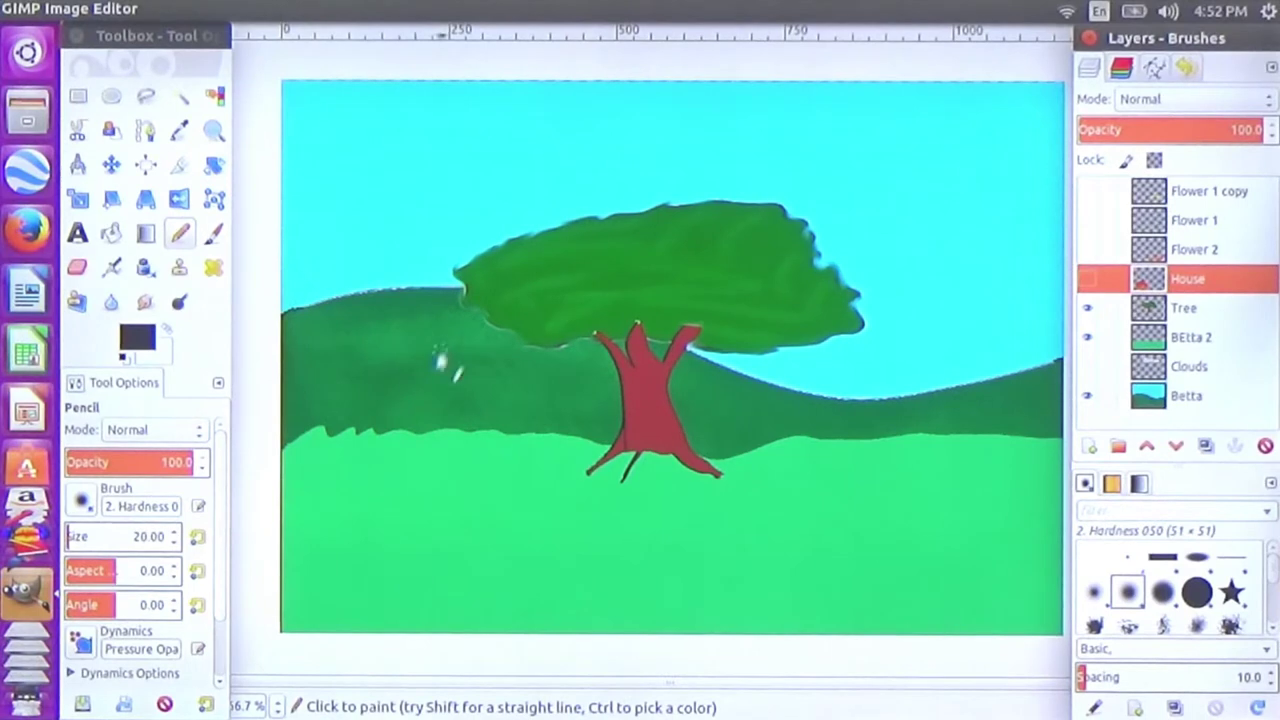
{"action": "left_click", "coordinate": [1087, 279]}
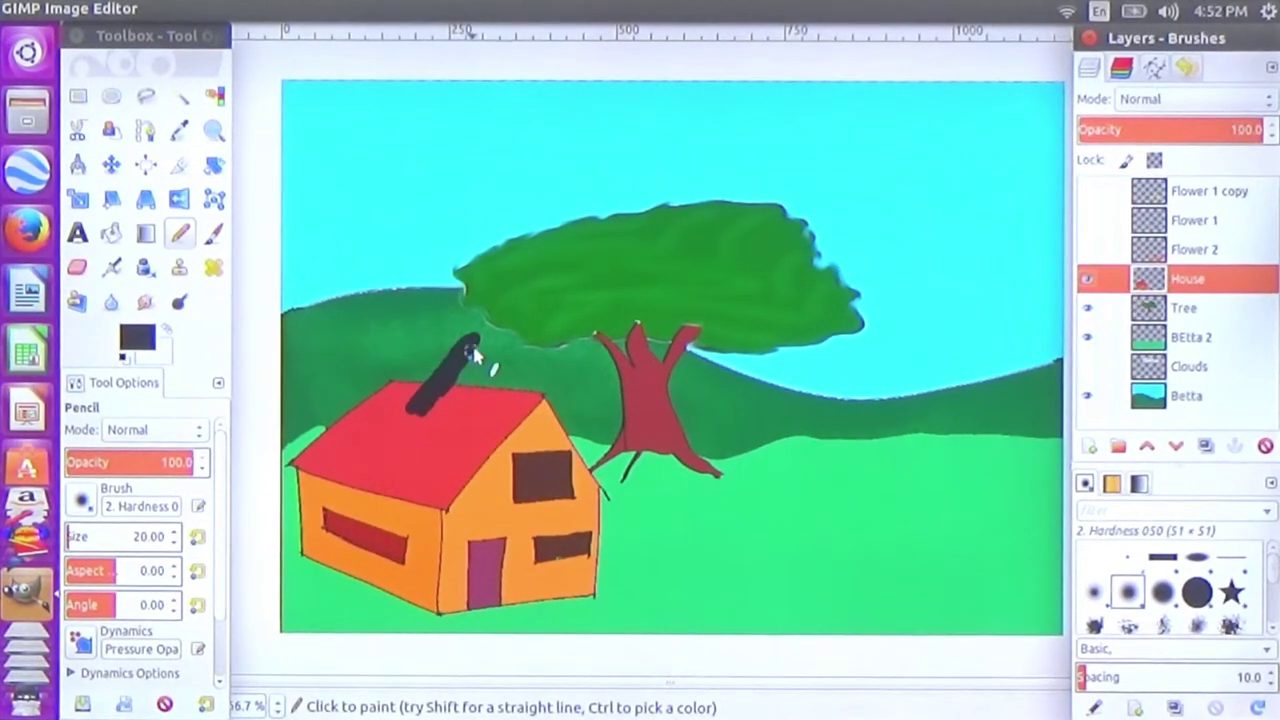
{"action": "mouse_move", "coordinate": [459, 347]}
{"action": "left_mouse_down"}
{"action": "mouse_move", "coordinate": [430, 367]}
{"action": "mouse_move", "coordinate": [460, 347]}
{"action": "left_mouse_up"}
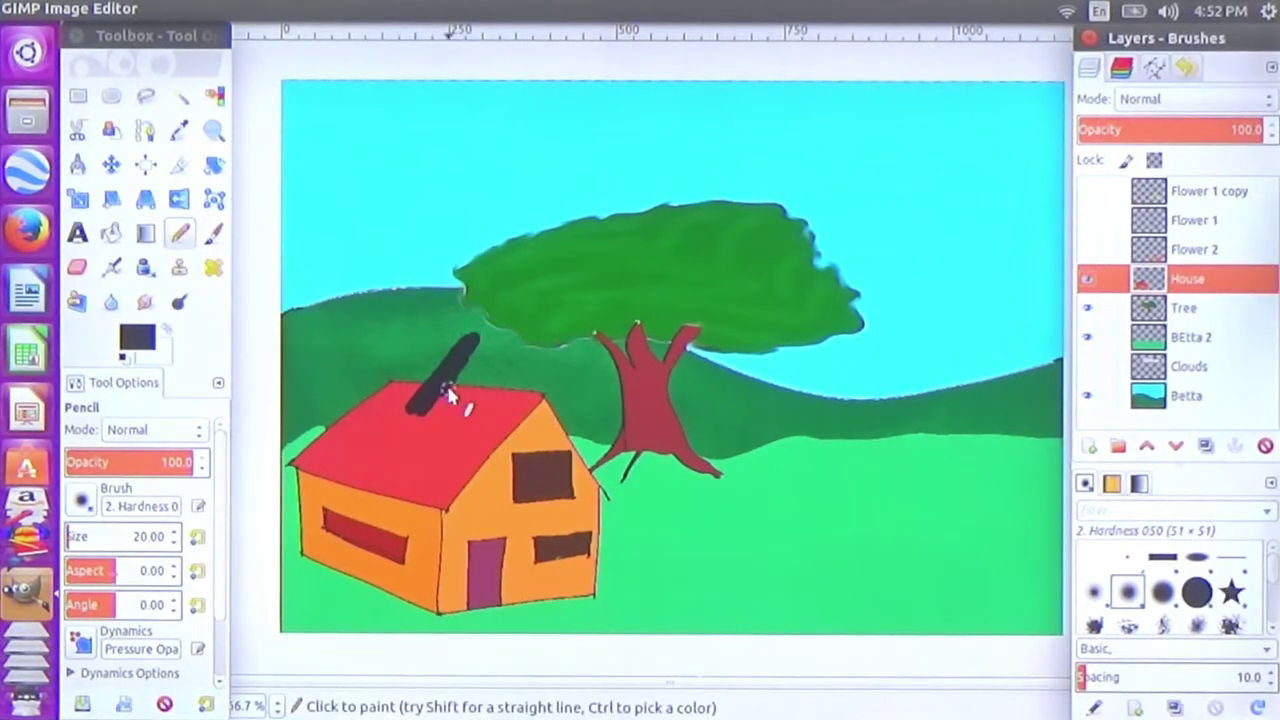
{"action": "left_click", "coordinate": [1087, 281]}
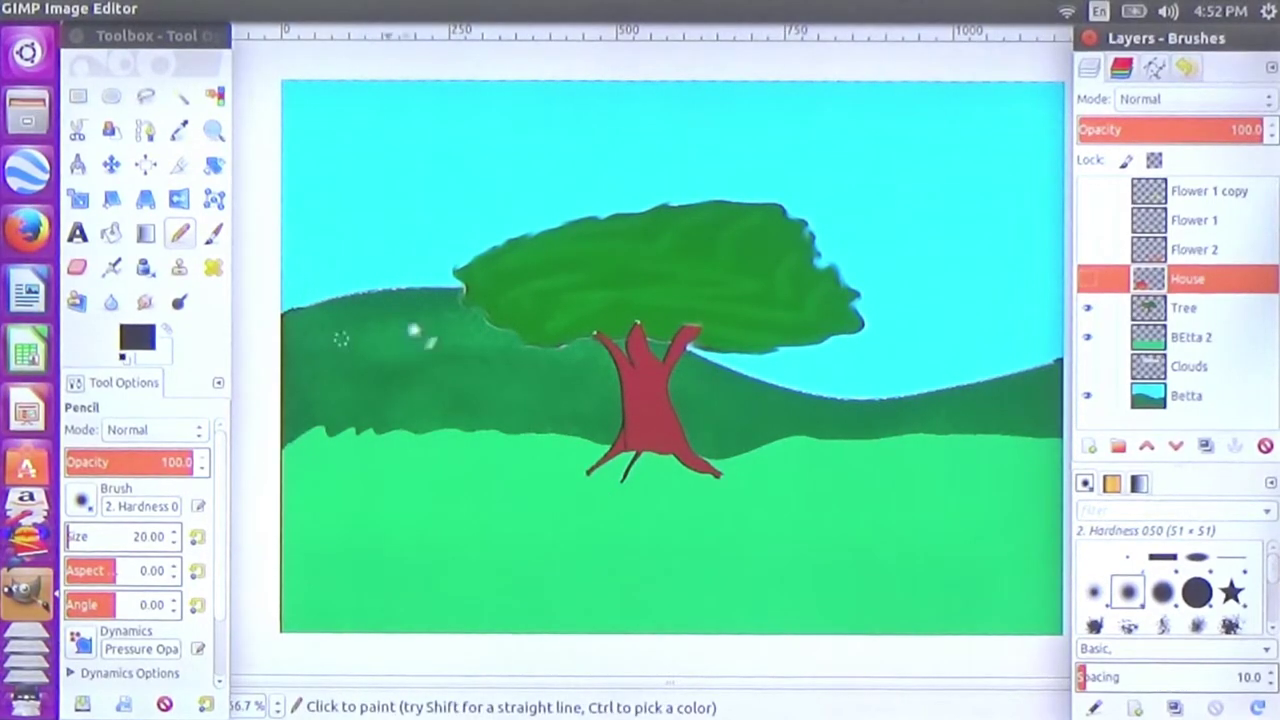
{"action": "left_click", "coordinate": [419, 335]}
{"action": "left_click", "coordinate": [1190, 279]}
{"action": "left_click", "coordinate": [1091, 280]}
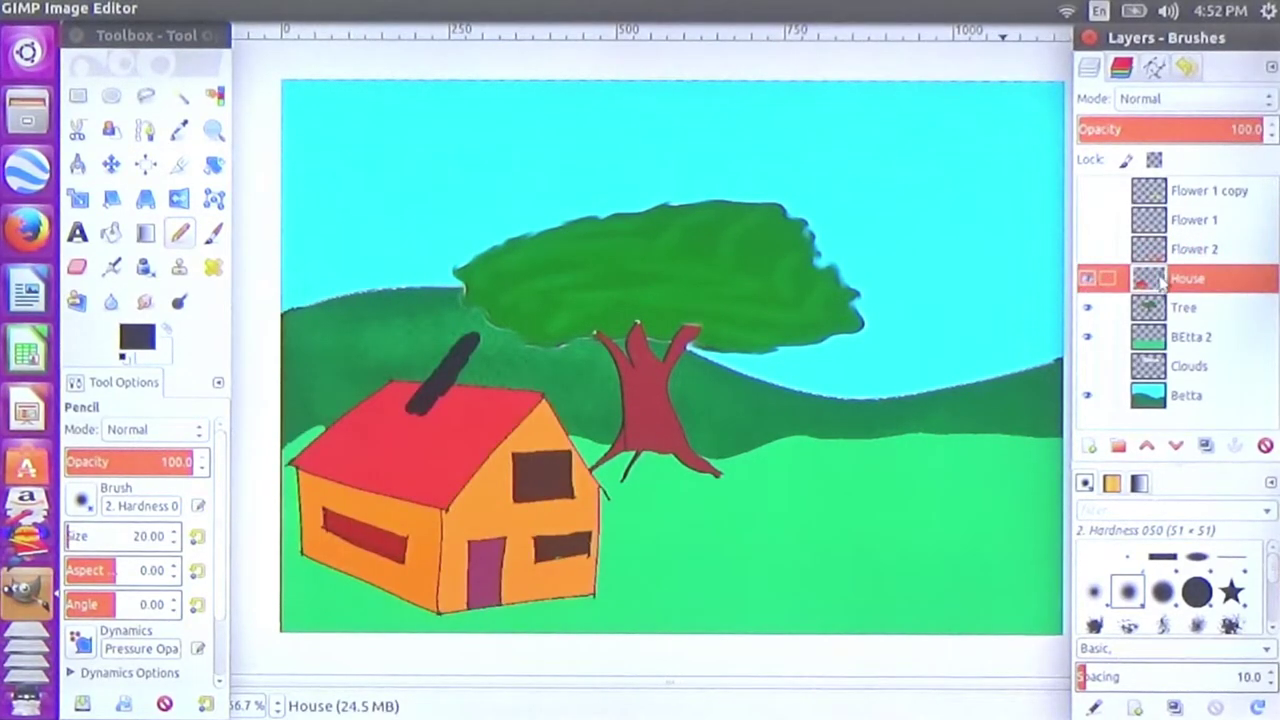
{"action": "key", "text": "ctrl+z"}
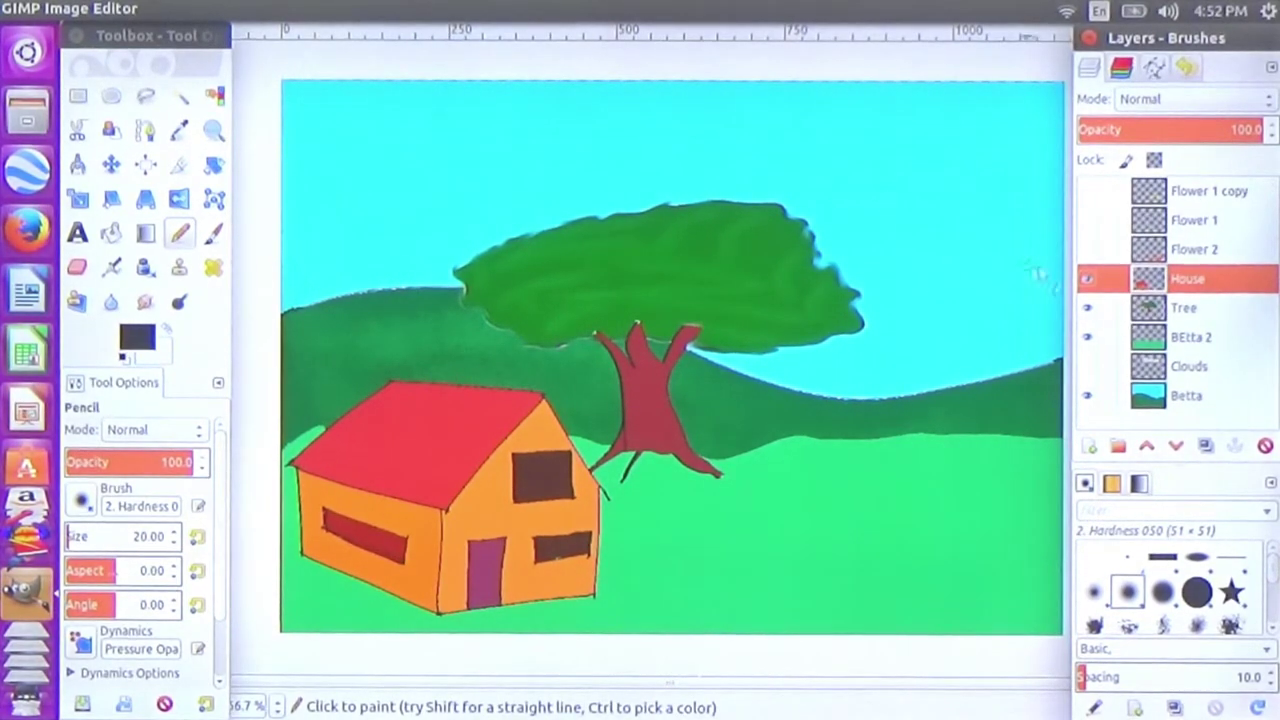
Show the Flower 2, Flower 1 and Flower 1 copy layers.
{"action": "left_click", "coordinate": [1087, 250]}
{"action": "left_click", "coordinate": [1087, 221]}
{"action": "left_click", "coordinate": [1088, 220]}
{"action": "left_click", "coordinate": [1088, 198]}
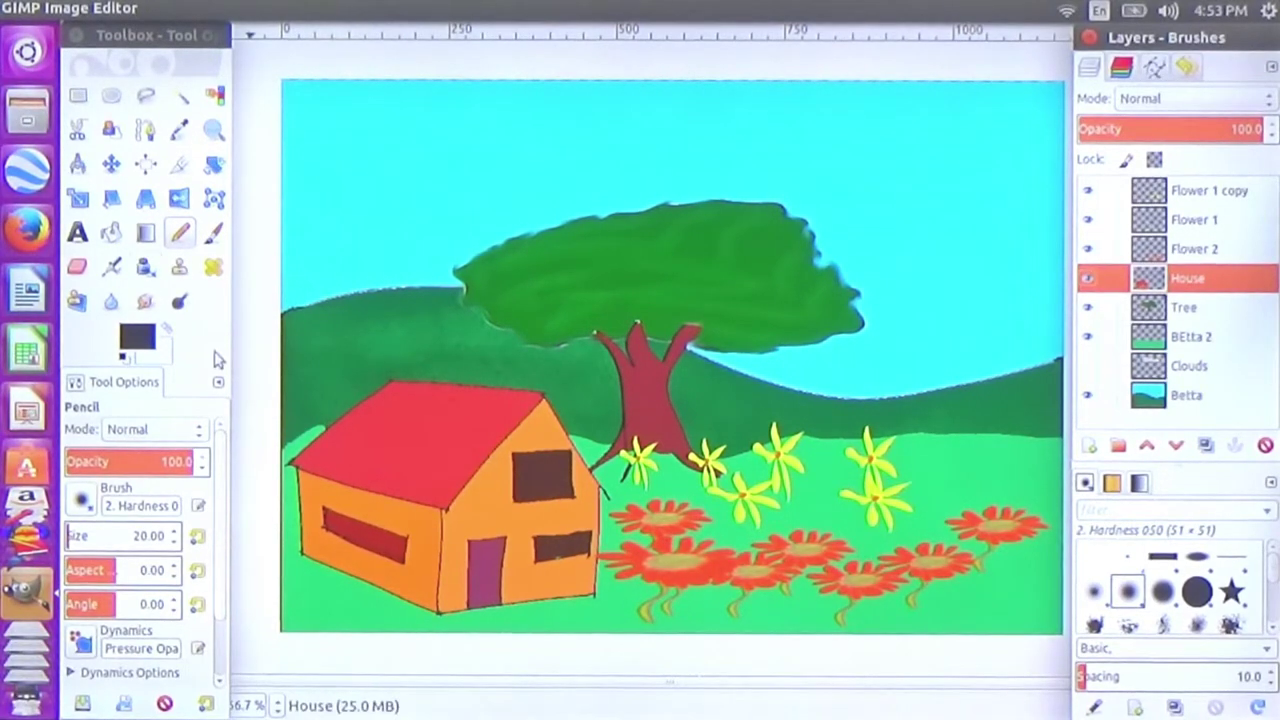
Move the house up from the foreground onto the hills and sky beside the tree with the Move tool.
{"action": "left_click", "coordinate": [111, 164]}
{"action": "left_click_drag", "start_coordinate": [480, 498], "coordinate": [457, 281]}
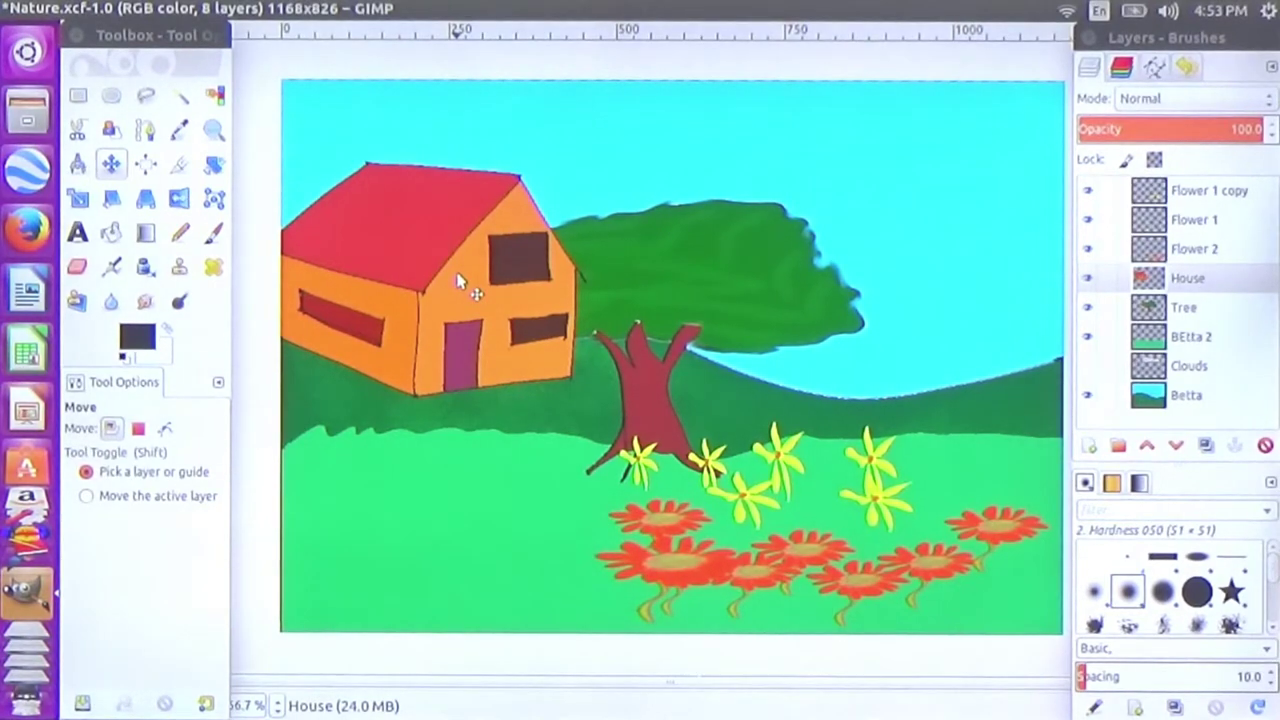
Scale the House layer down to 670 × 460 px so the house sits small on the distant hill, keeping that layer selected.
{"action": "key", "text": "minus"}
{"action": "key", "text": "minus"}
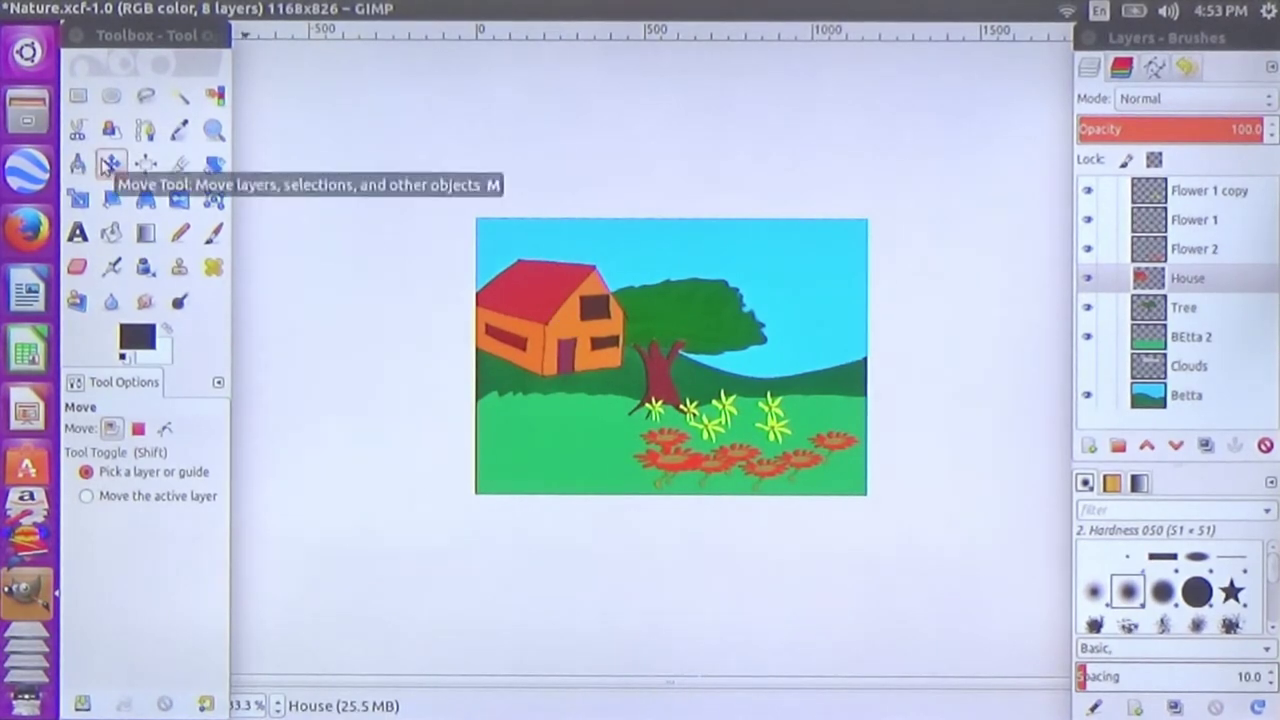
{"action": "left_click", "coordinate": [79, 200]}
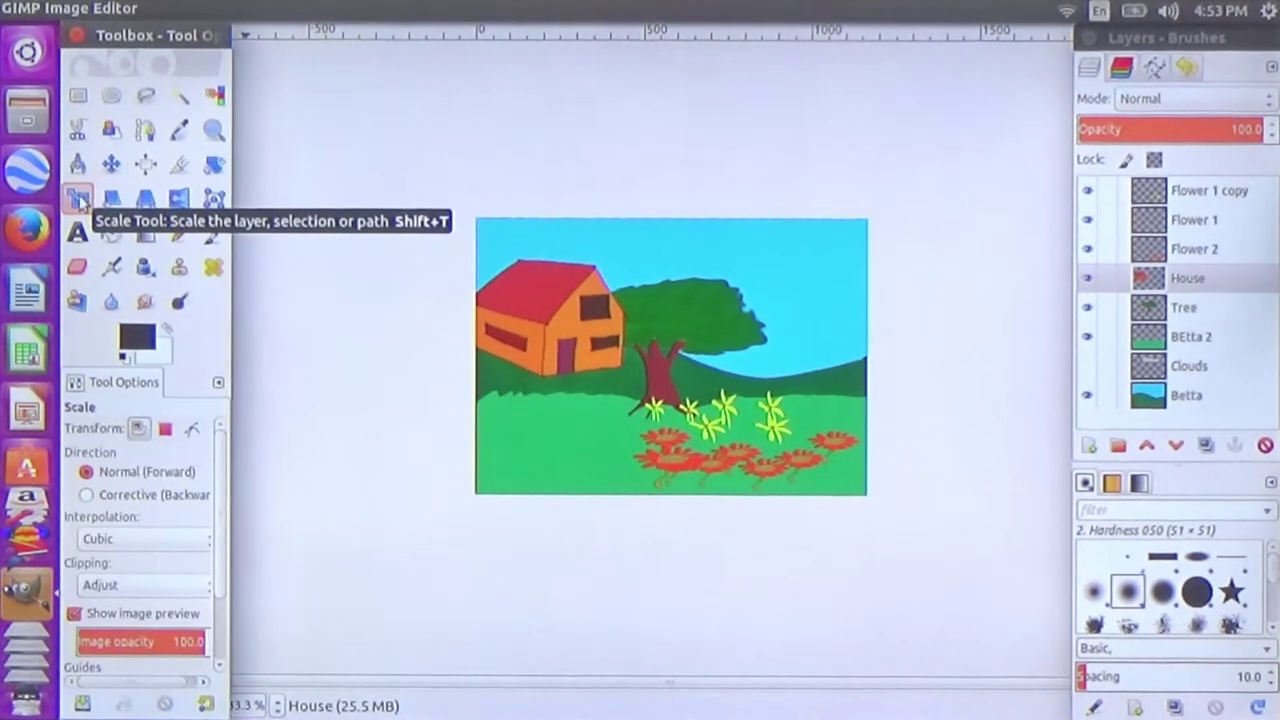
{"action": "left_click", "coordinate": [513, 252]}
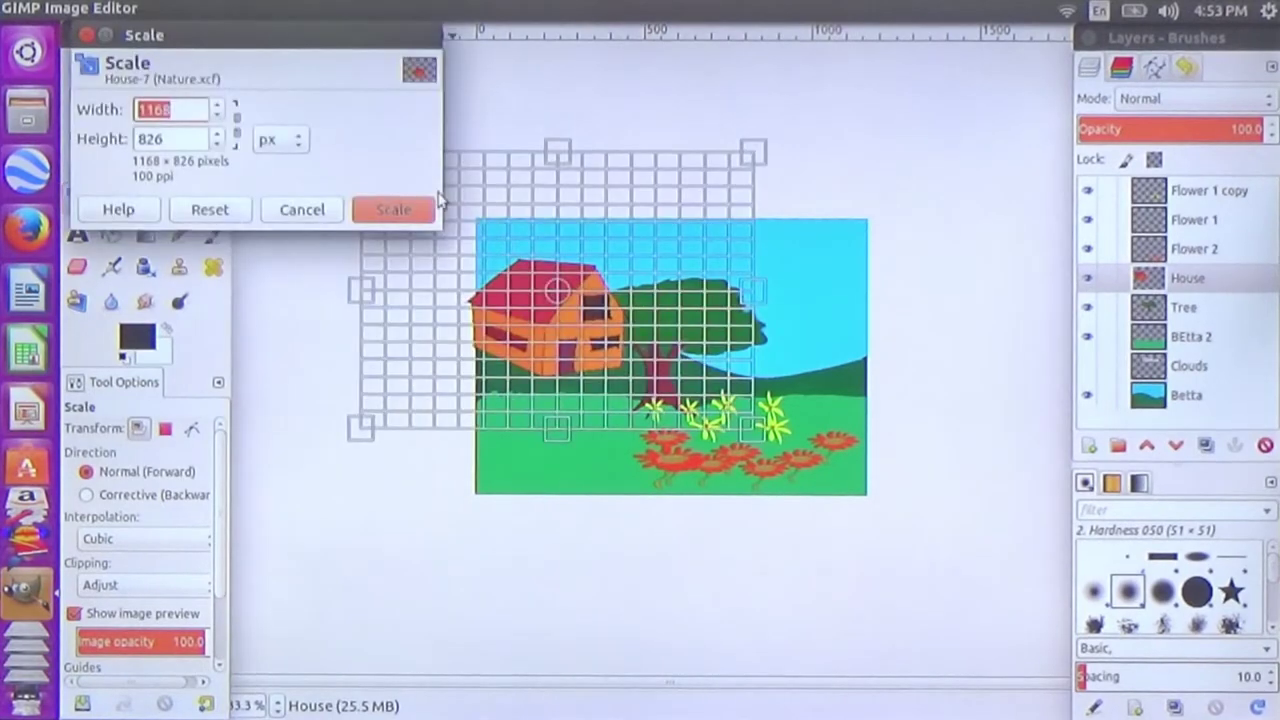
{"action": "left_click_drag", "start_coordinate": [755, 156], "coordinate": [642, 271]}
{"action": "left_click_drag", "start_coordinate": [482, 387], "coordinate": [535, 360]}
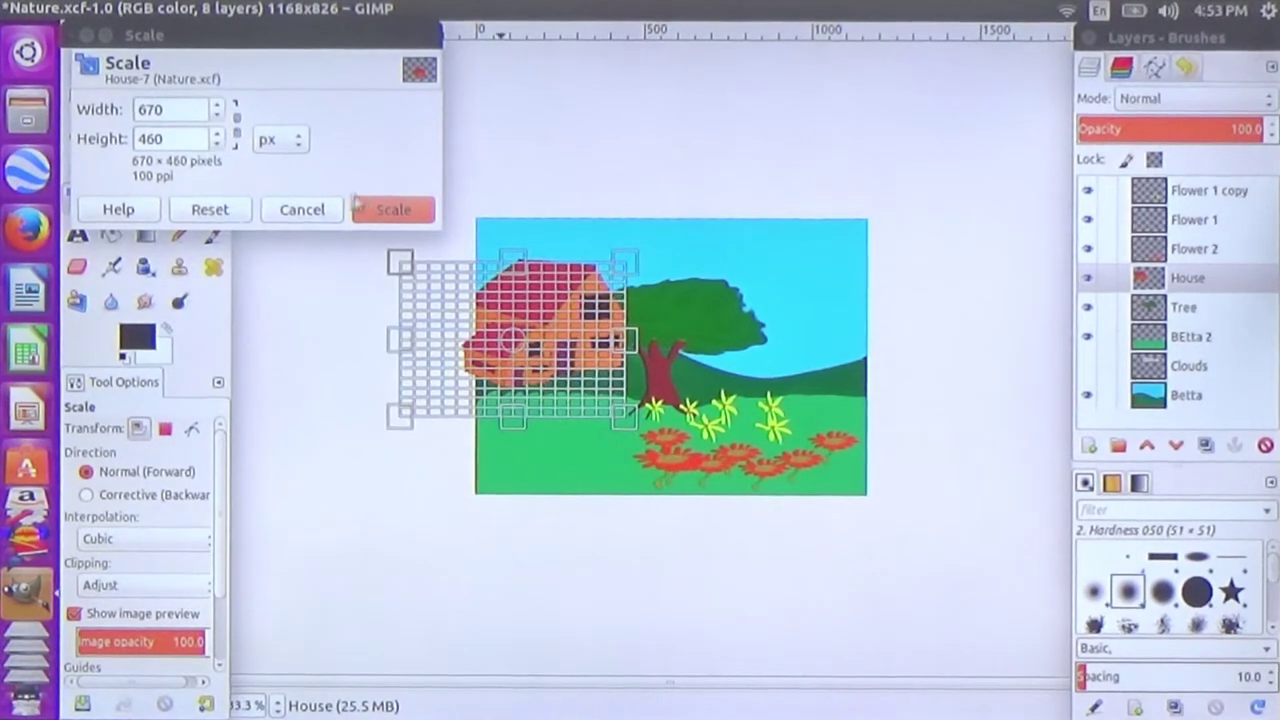
{"action": "left_click", "coordinate": [374, 221]}
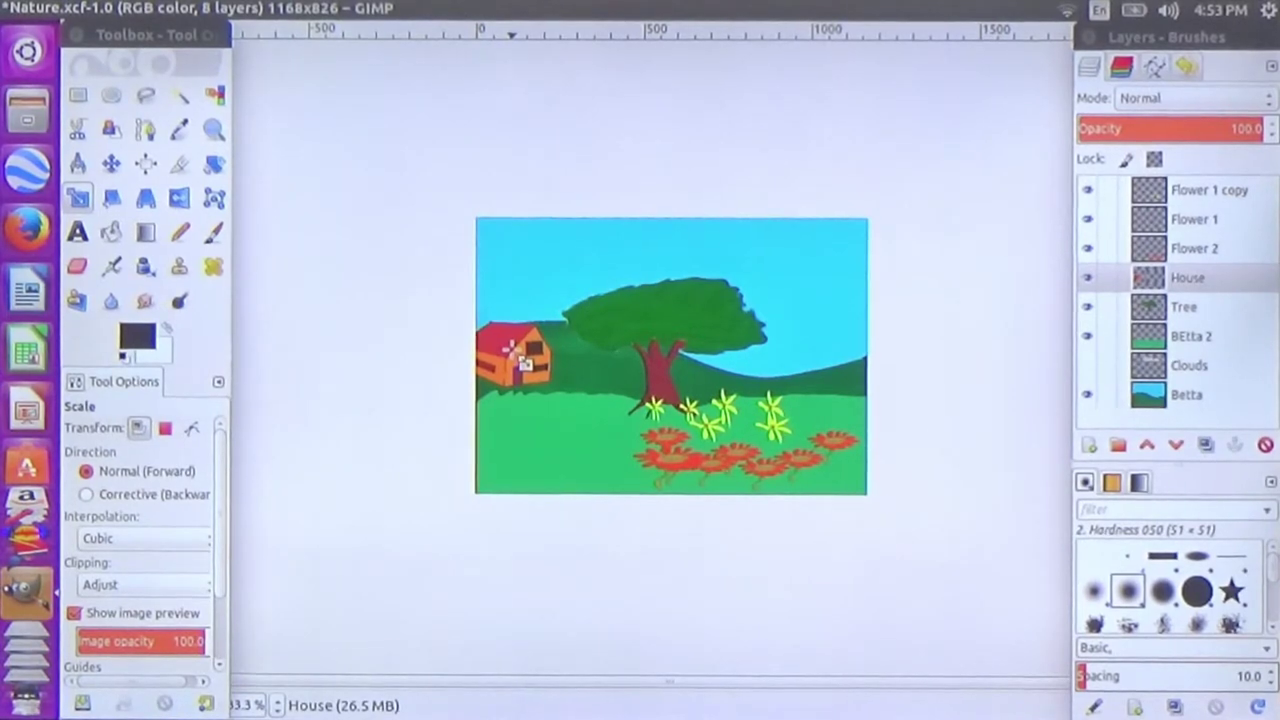
{"action": "left_click", "coordinate": [1200, 280]}
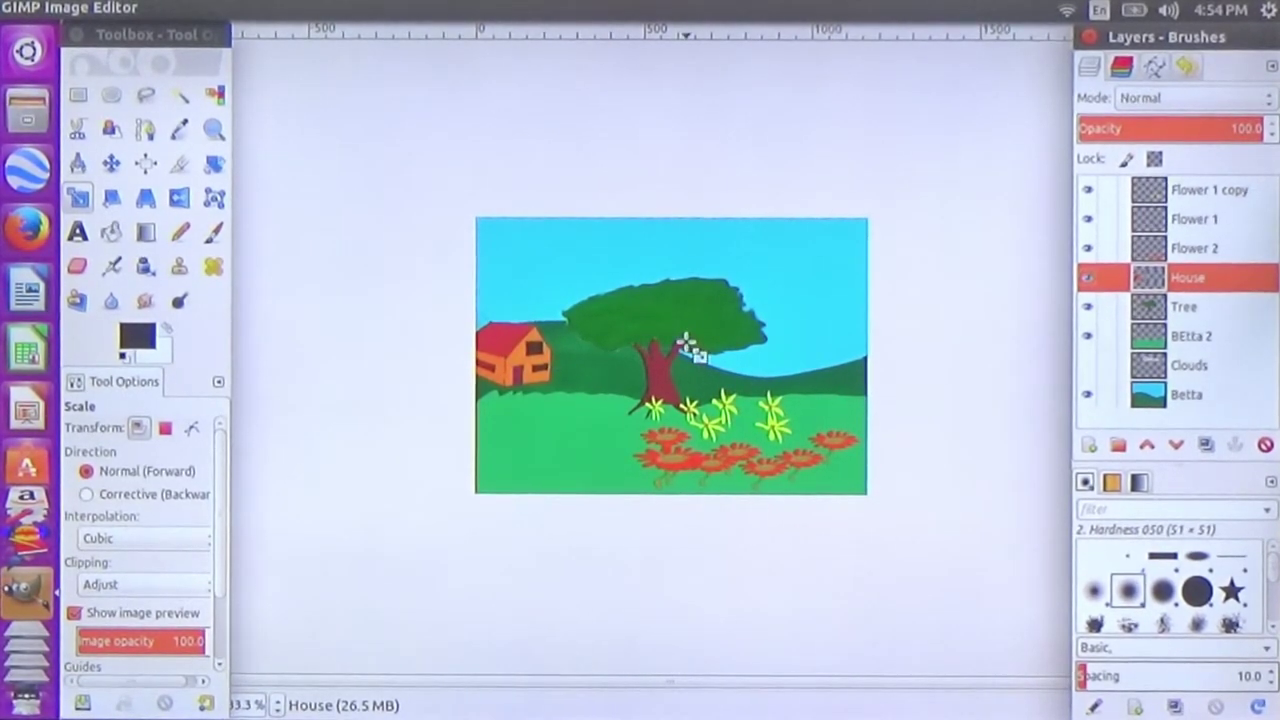
Scale the Tree layer down to 859 × 539 px and place the tree on the distant hill above the house.
{"action": "left_click", "coordinate": [1187, 311]}
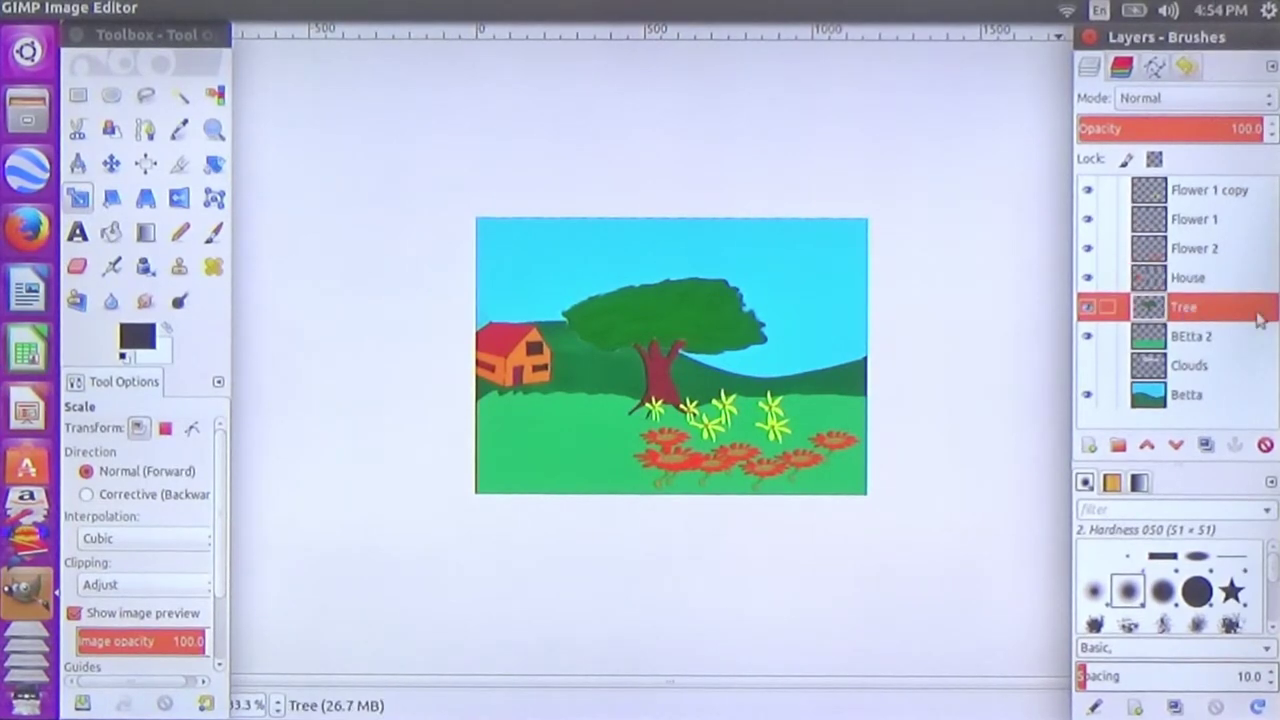
{"action": "left_click", "coordinate": [717, 315]}
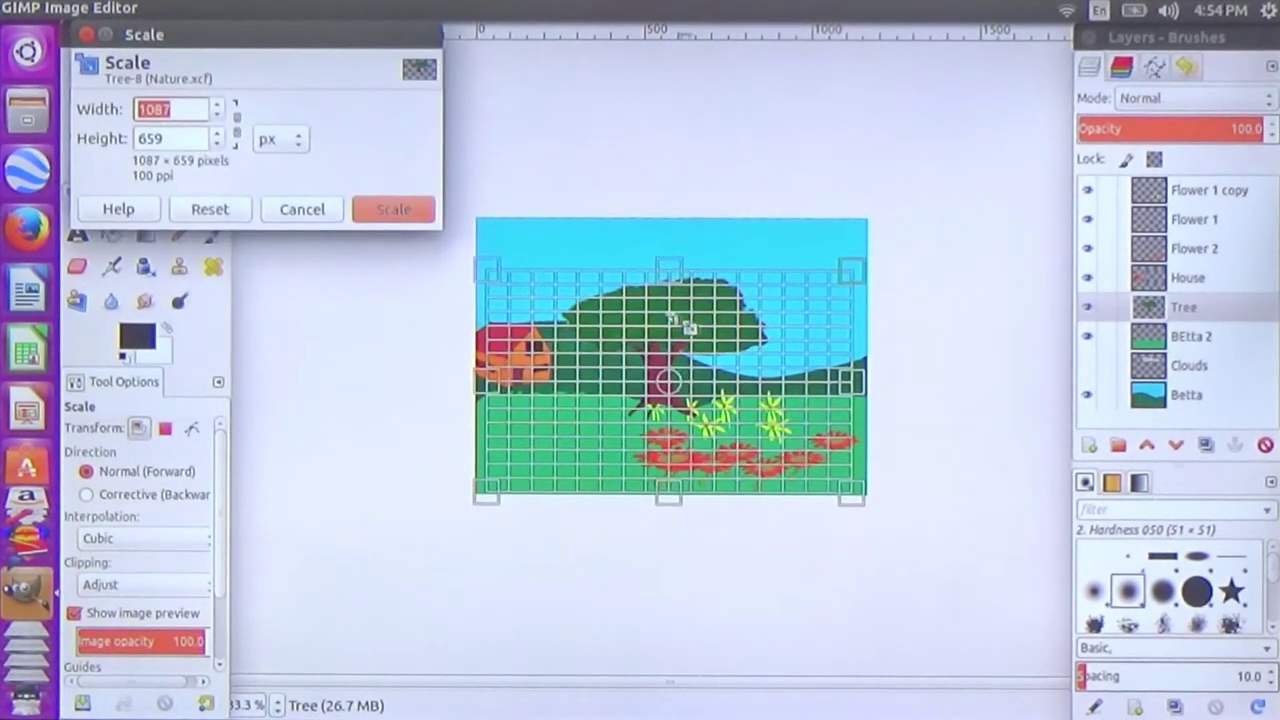
{"action": "left_click_drag", "start_coordinate": [488, 273], "coordinate": [570, 318]}
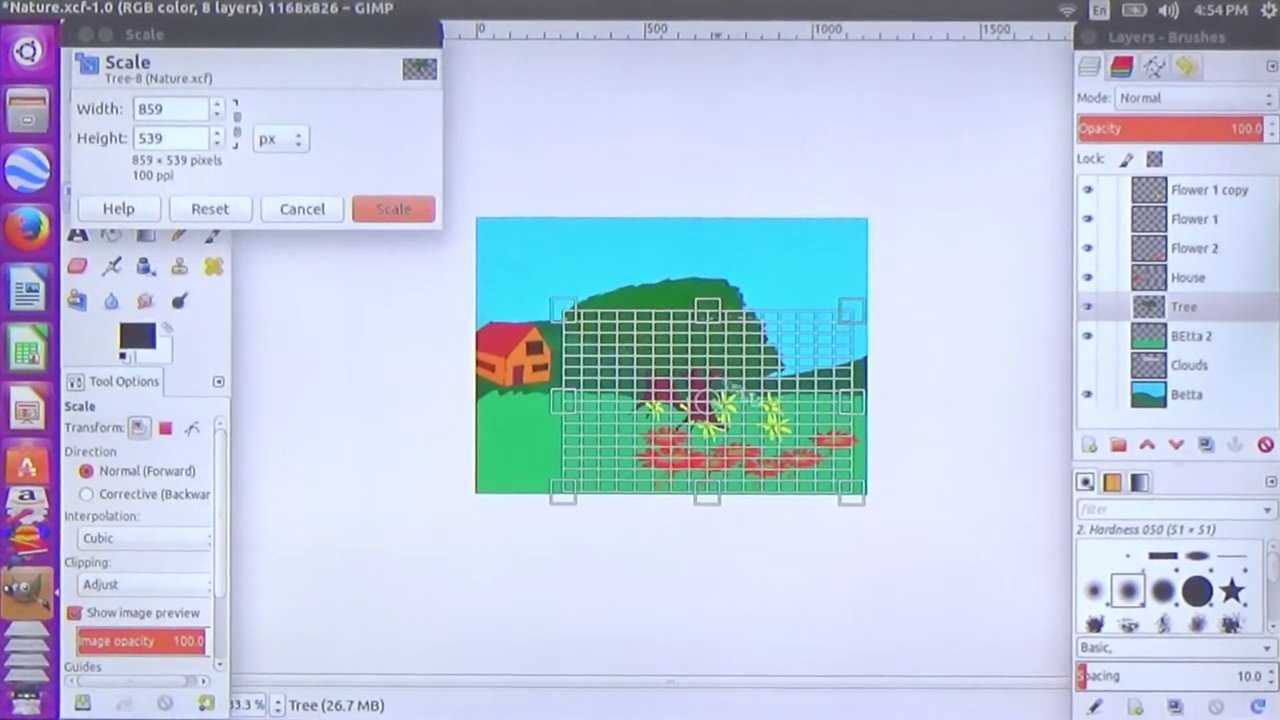
{"action": "left_click_drag", "start_coordinate": [724, 404], "coordinate": [606, 301]}
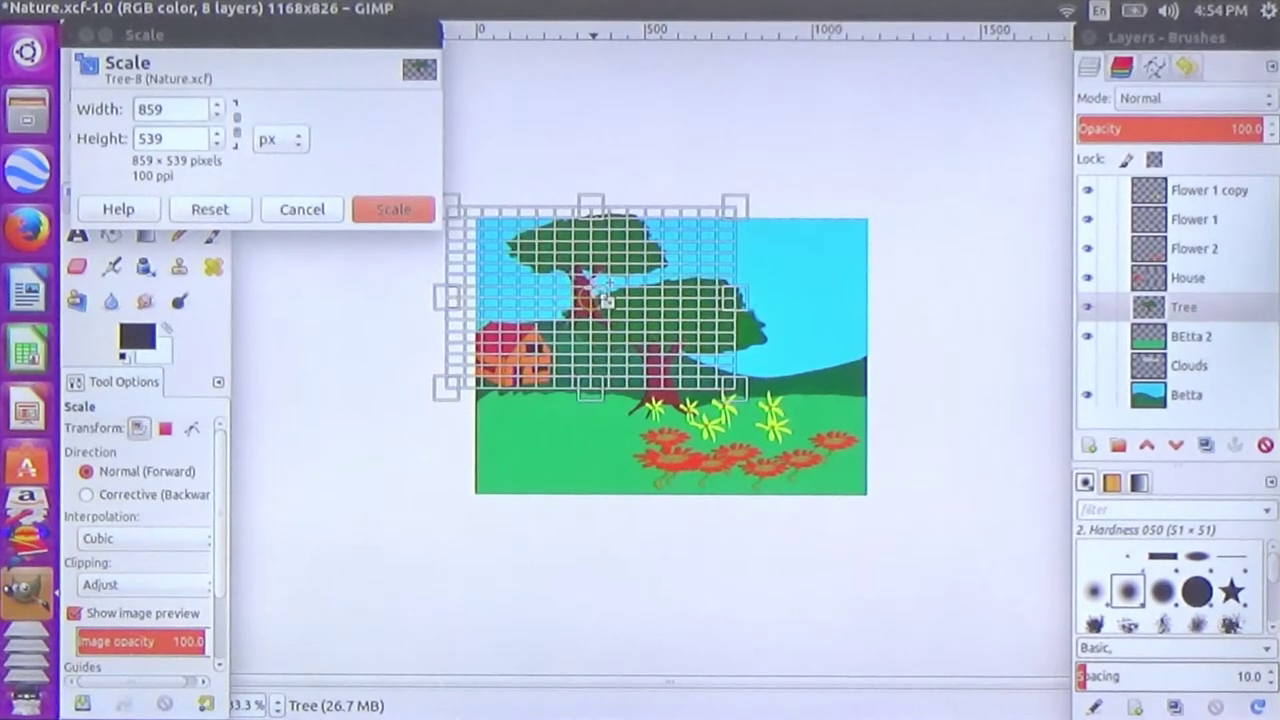
{"action": "left_click", "coordinate": [391, 209]}
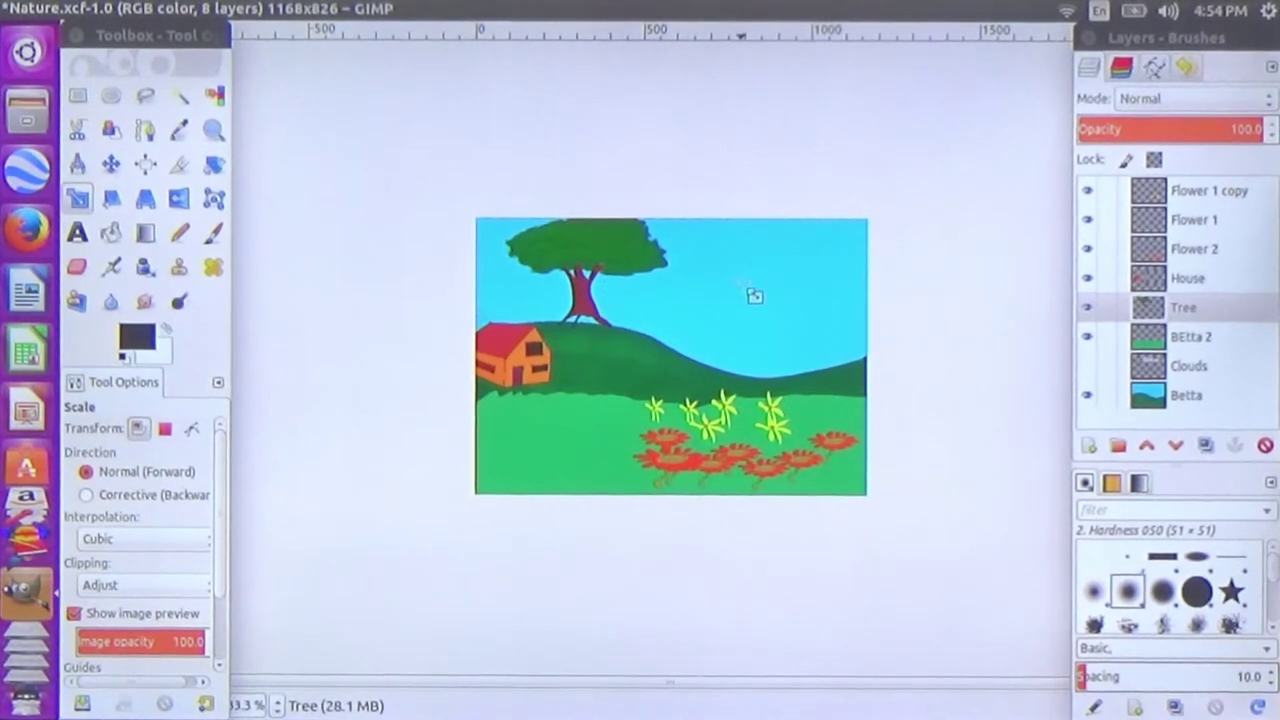
Show the Clouds layer while keeping the Tree layer active.
{"action": "left_click", "coordinate": [1222, 314]}
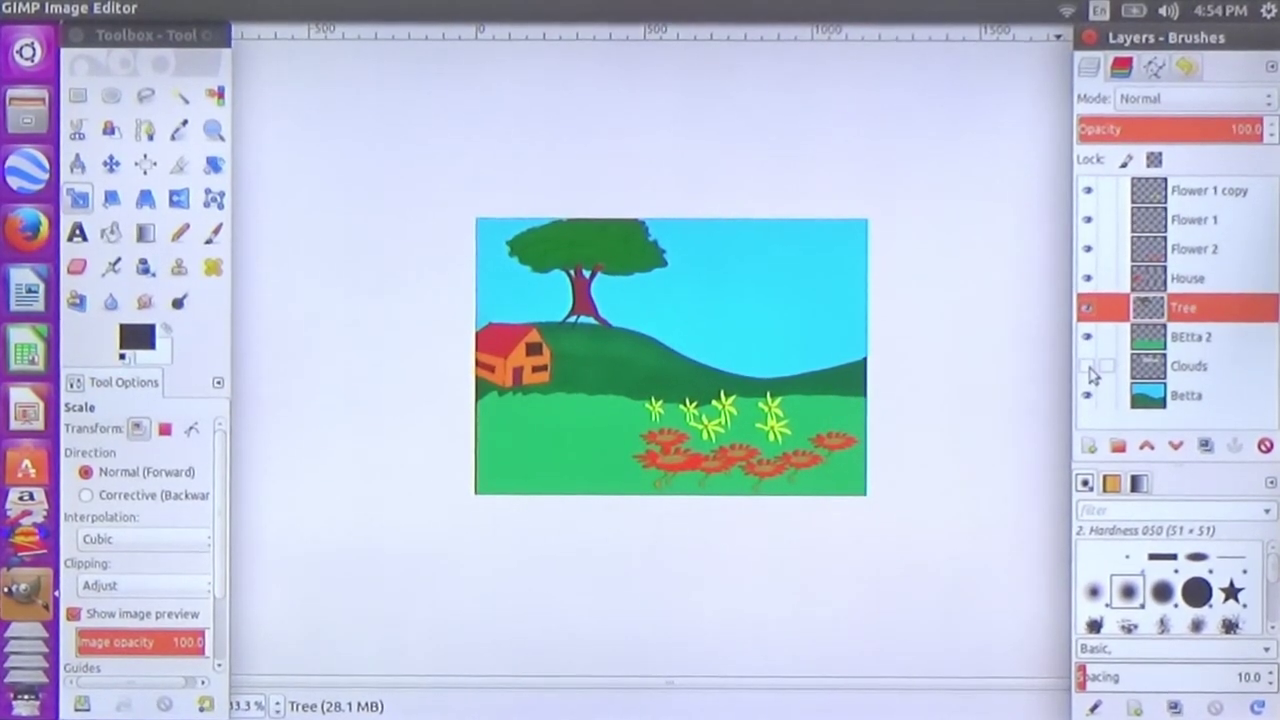
{"action": "left_click", "coordinate": [1088, 368]}
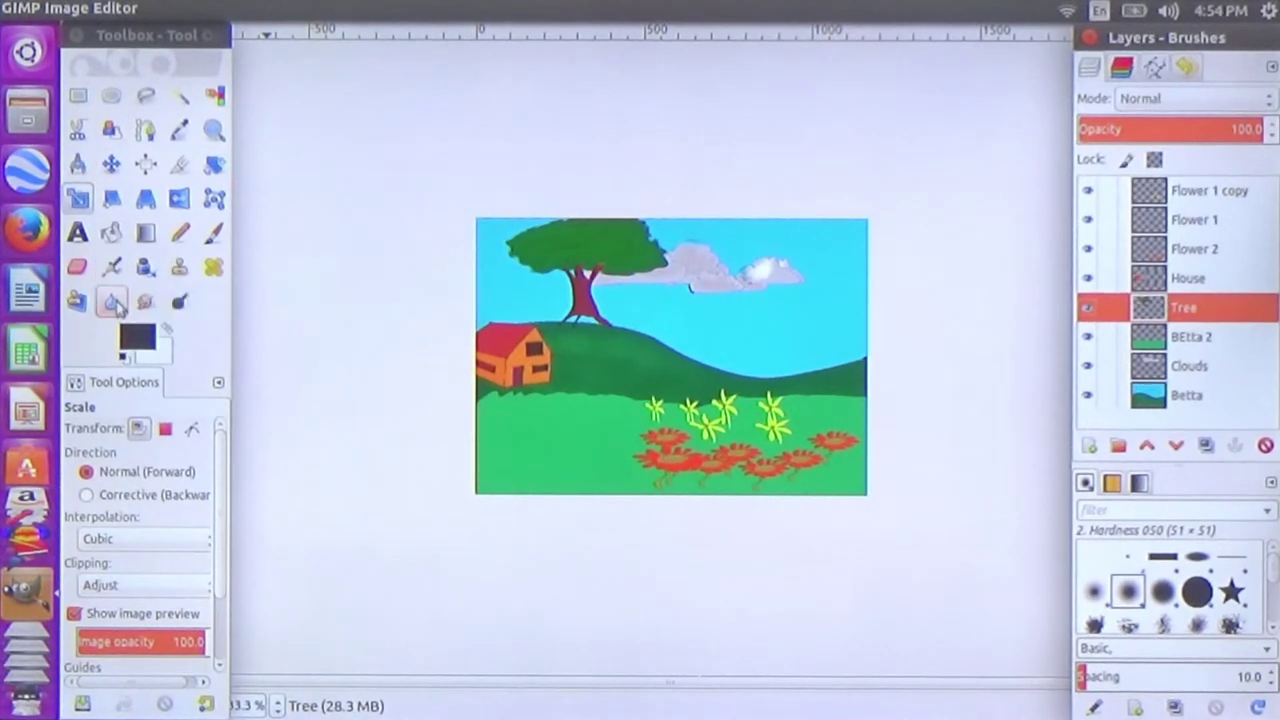
Paint black strokes over the clouds with the size 20 Paintbrush while the Tree layer is active.
{"action": "left_click", "coordinate": [210, 235]}
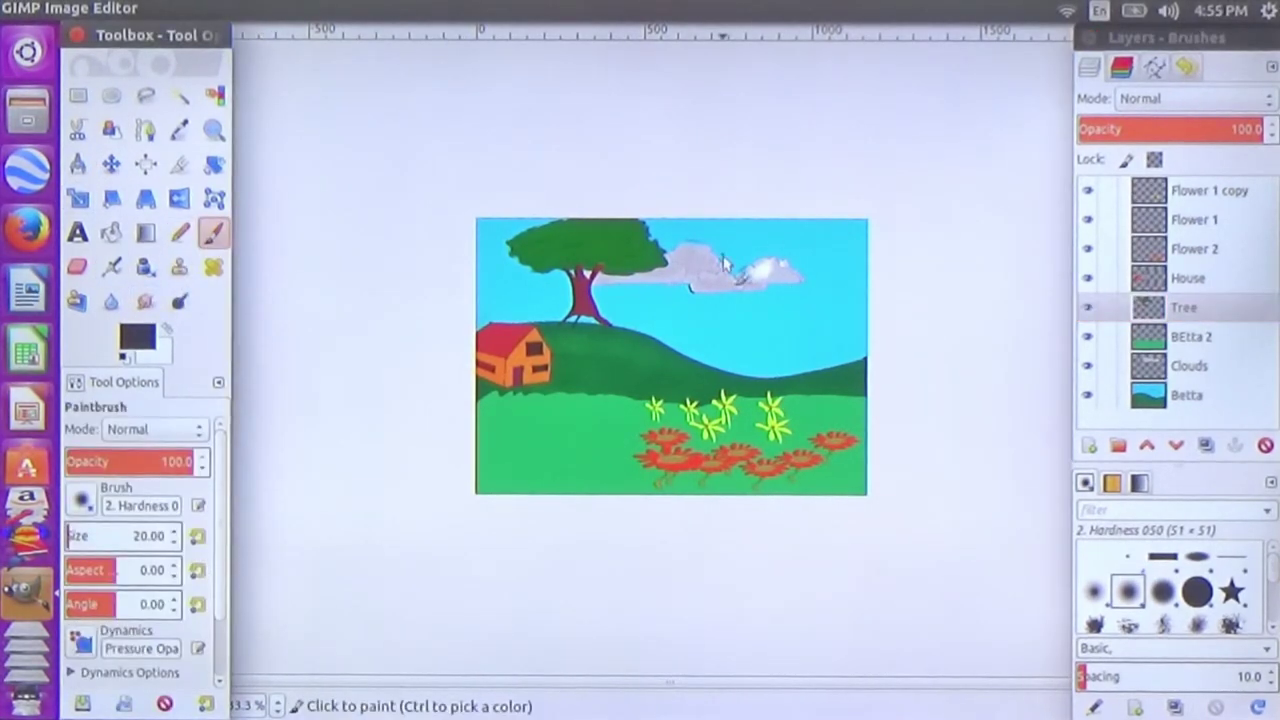
{"action": "mouse_move", "coordinate": [731, 261]}
{"action": "left_mouse_down"}
{"action": "mouse_move", "coordinate": [759, 258]}
{"action": "mouse_move", "coordinate": [705, 282]}
{"action": "mouse_move", "coordinate": [745, 265]}
{"action": "mouse_move", "coordinate": [755, 278]}
{"action": "mouse_move", "coordinate": [743, 267]}
{"action": "left_mouse_up"}
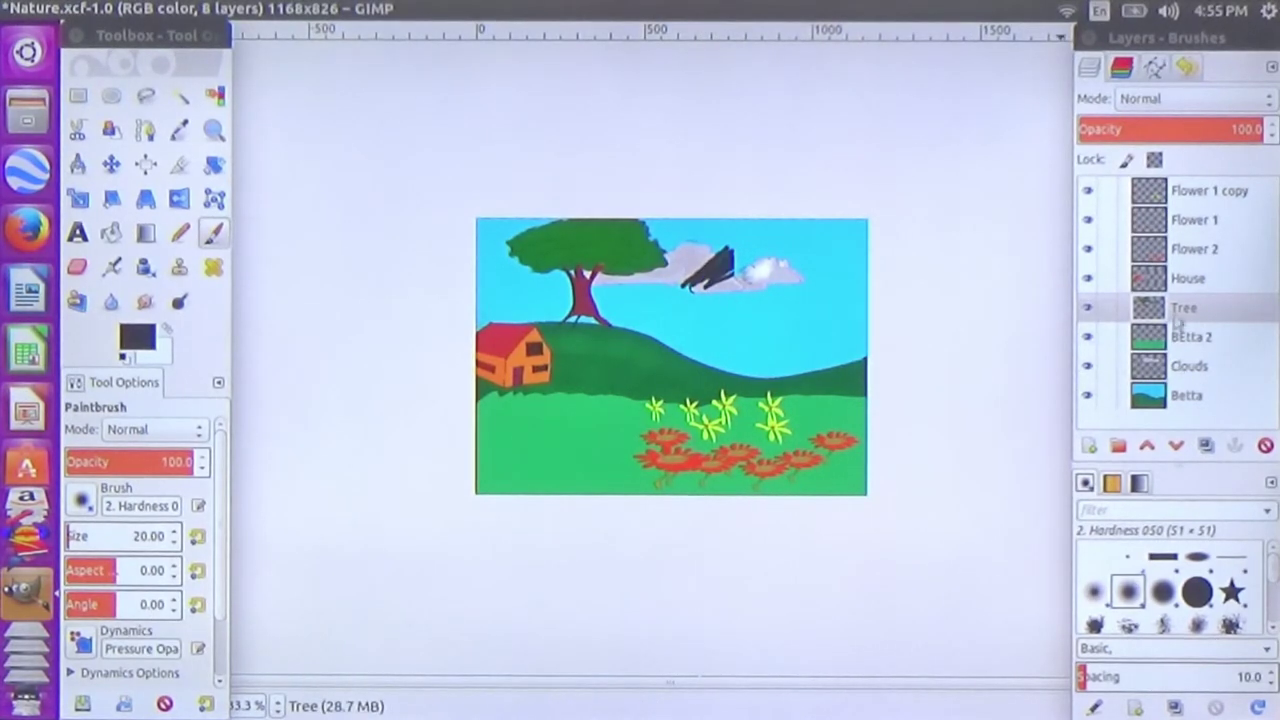
{"action": "left_click", "coordinate": [1180, 315]}
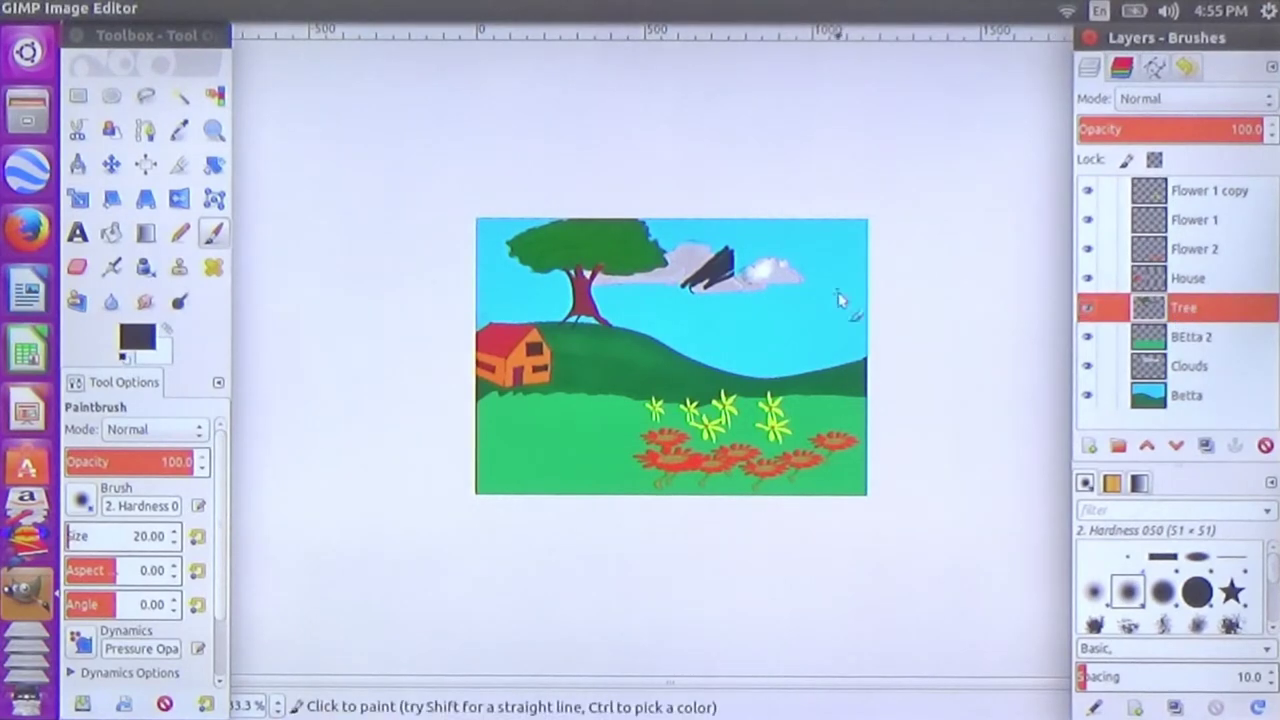
{"action": "mouse_move", "coordinate": [705, 272]}
{"action": "left_mouse_down"}
{"action": "mouse_move", "coordinate": [751, 288]}
{"action": "mouse_move", "coordinate": [701, 292]}
{"action": "mouse_move", "coordinate": [764, 286]}
{"action": "mouse_move", "coordinate": [765, 275]}
{"action": "mouse_move", "coordinate": [690, 292]}
{"action": "left_mouse_up"}
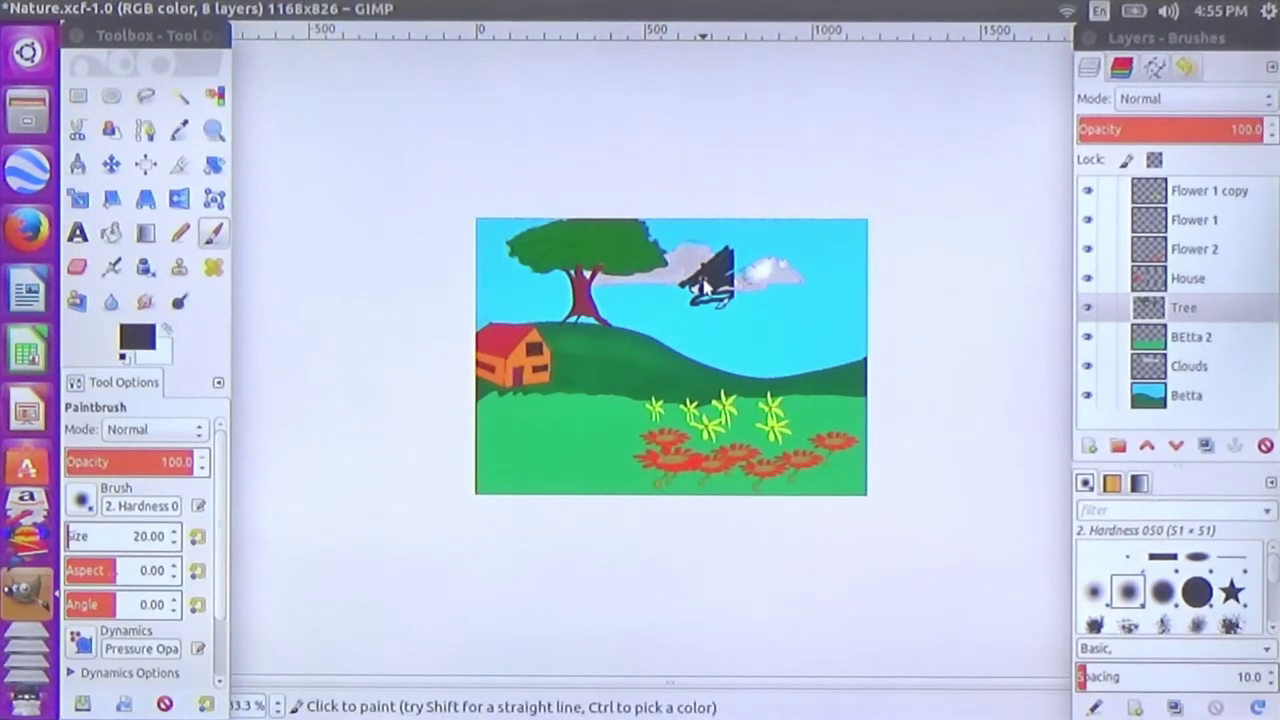
Move the Tree layer slightly right and down to test whether the strokes follow it, and undo the move and the strokes.
{"action": "left_click", "coordinate": [111, 164]}
{"action": "left_click_drag", "start_coordinate": [714, 298], "coordinate": [737, 311]}
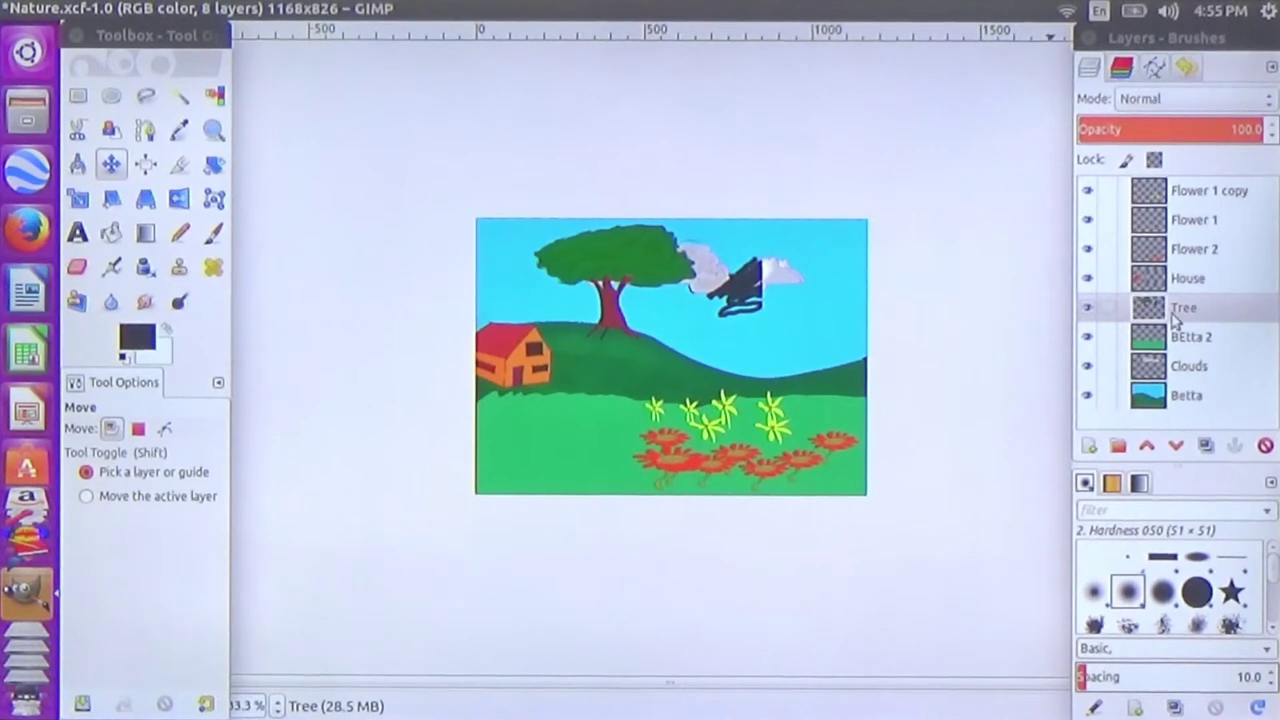
{"action": "key", "text": "ctrl+z"}
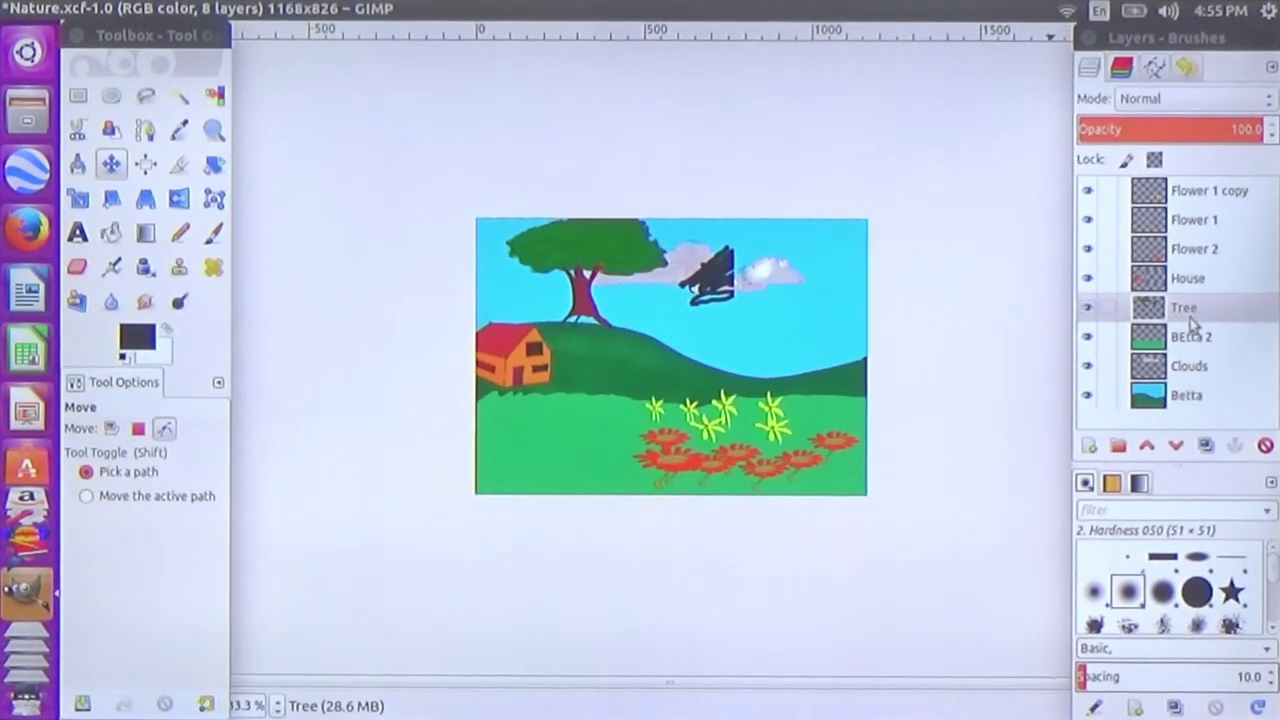
{"action": "key", "text": "ctrl+z"}
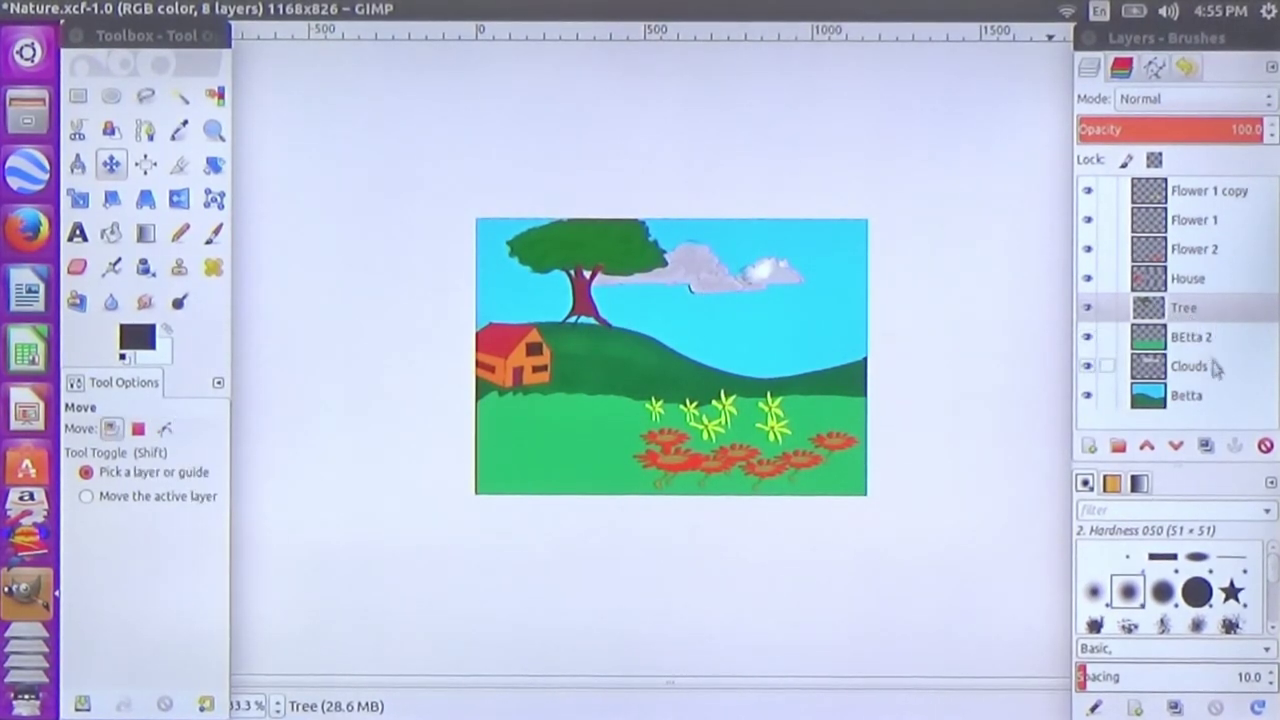
Paint black strokes across the clouds on the Clouds layer with the size 20 Paintbrush.
{"action": "left_click", "coordinate": [1216, 370]}
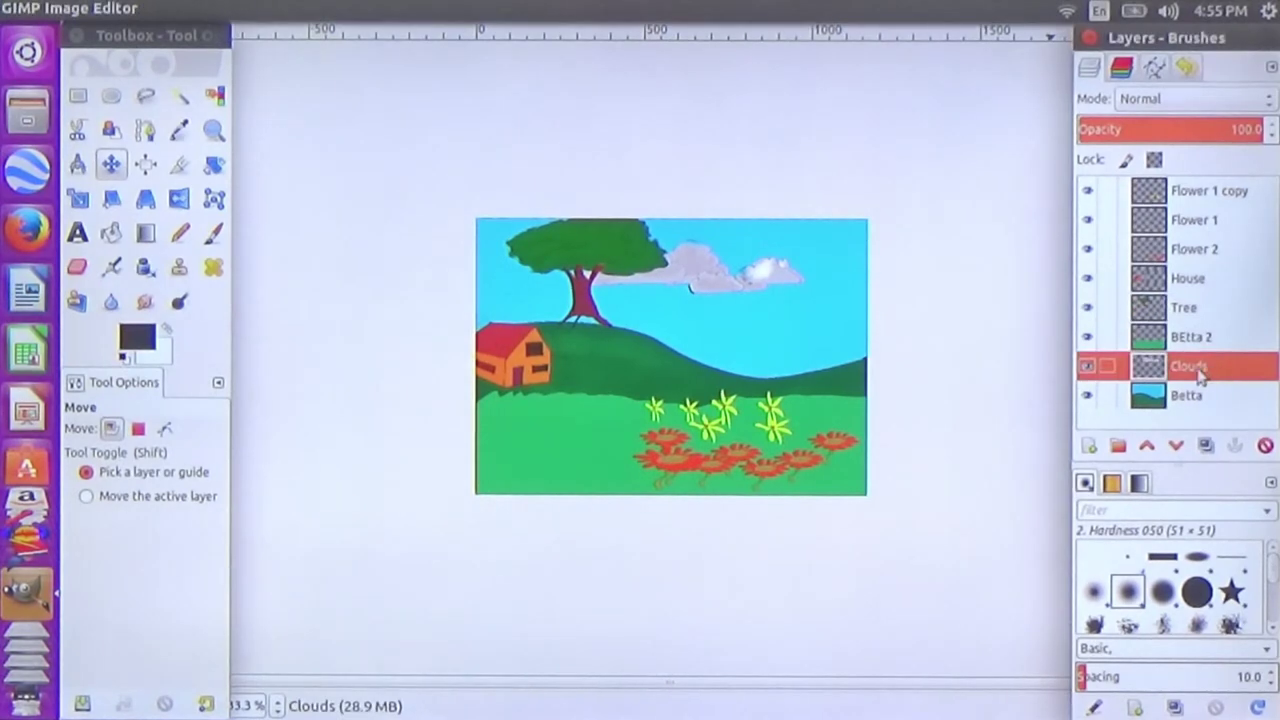
{"action": "left_click", "coordinate": [727, 268]}
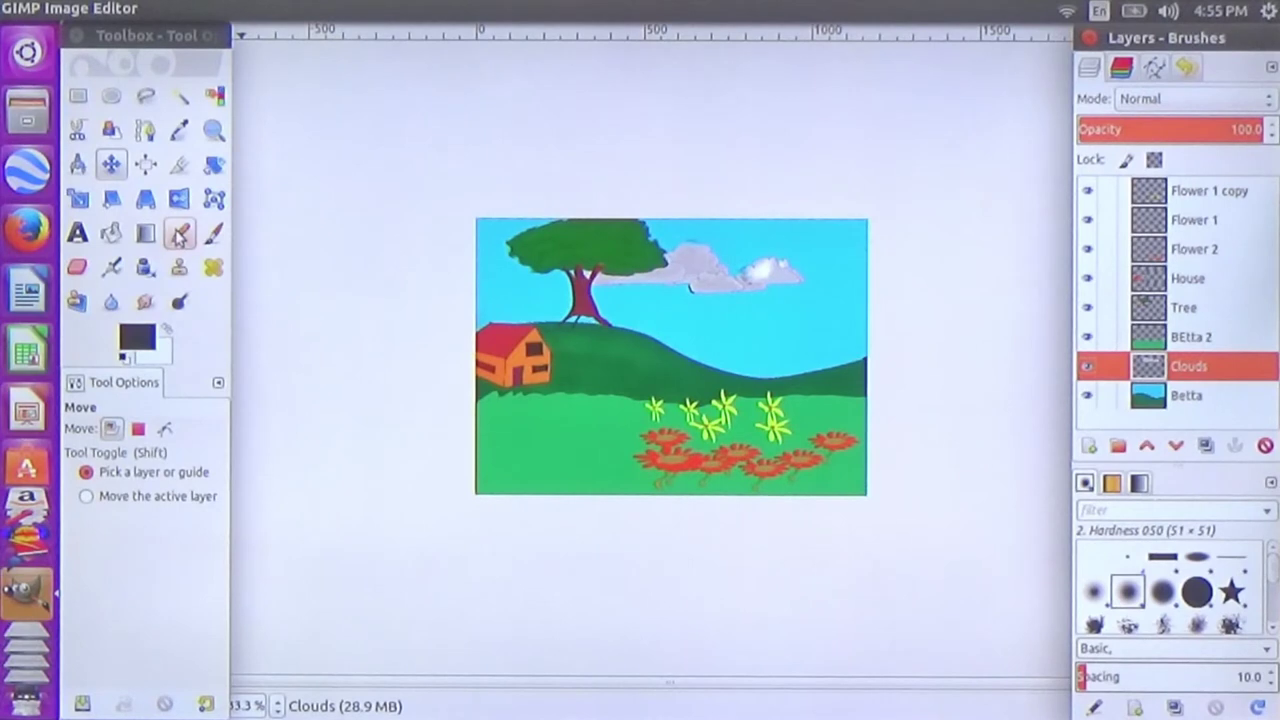
{"action": "left_click", "coordinate": [213, 232]}
{"action": "mouse_move", "coordinate": [765, 259]}
{"action": "left_mouse_down"}
{"action": "mouse_move", "coordinate": [700, 286]}
{"action": "mouse_move", "coordinate": [736, 290]}
{"action": "mouse_move", "coordinate": [752, 268]}
{"action": "left_mouse_up"}
{"action": "left_click", "coordinate": [1223, 366]}
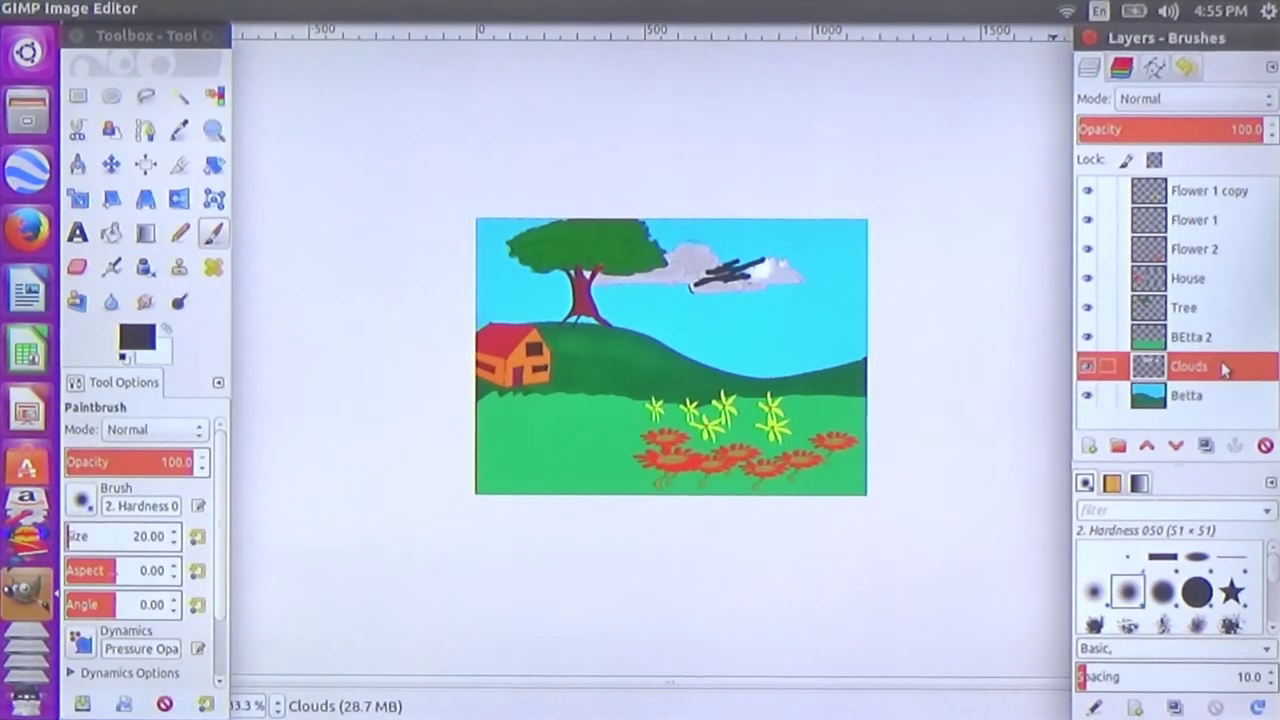
Move the Clouds layer with its black strokes to the right, out from behind the tree.
{"action": "left_click", "coordinate": [111, 164]}
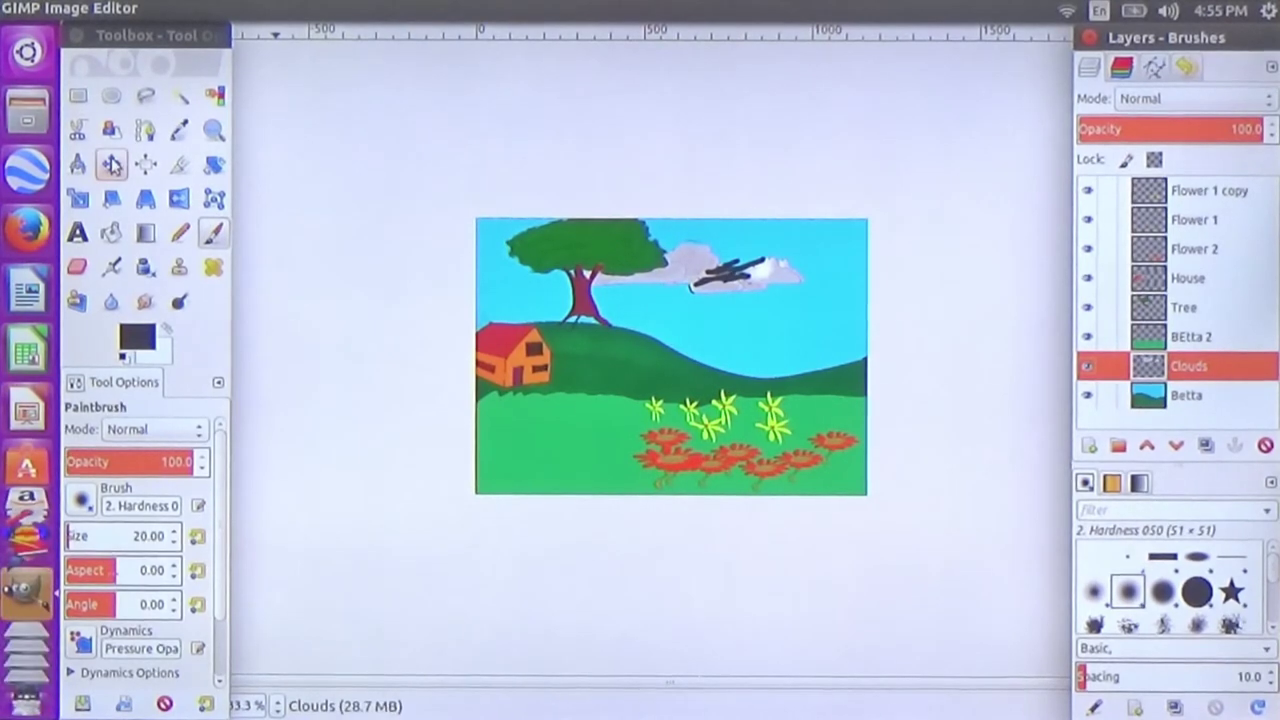
{"action": "left_click_drag", "start_coordinate": [693, 270], "coordinate": [754, 278]}
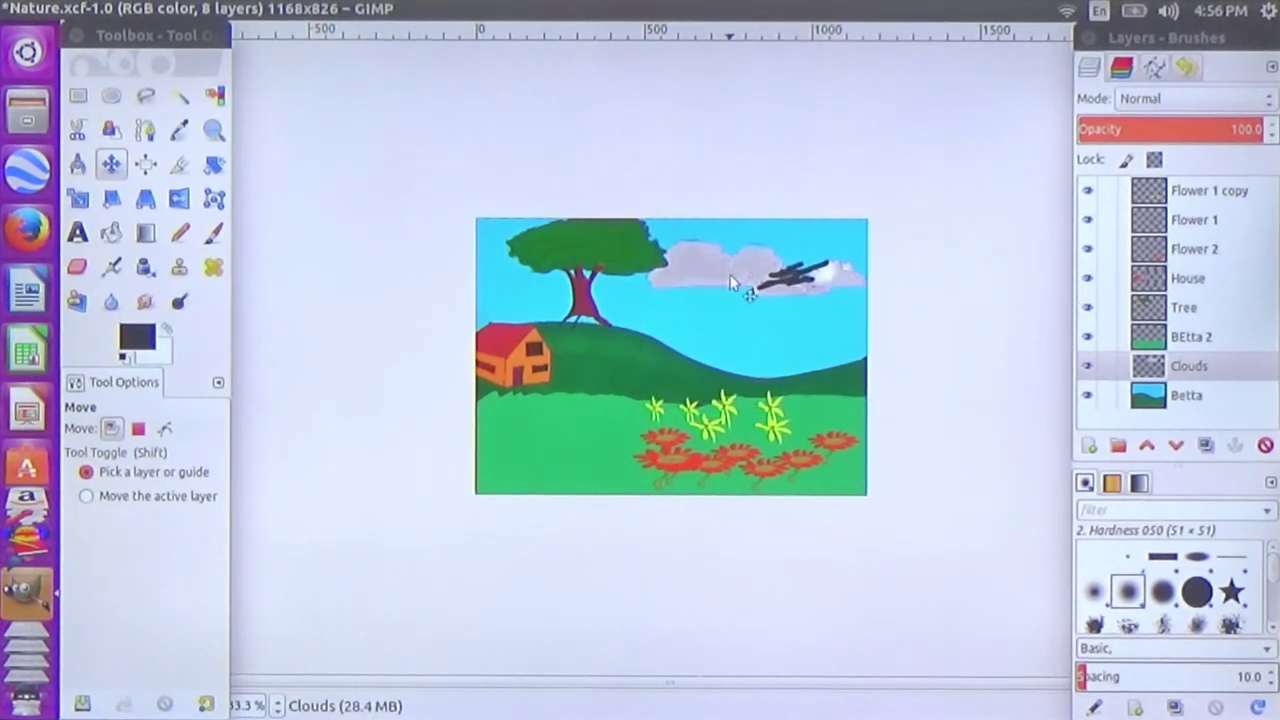
{"action": "left_click_drag", "start_coordinate": [769, 280], "coordinate": [772, 280]}
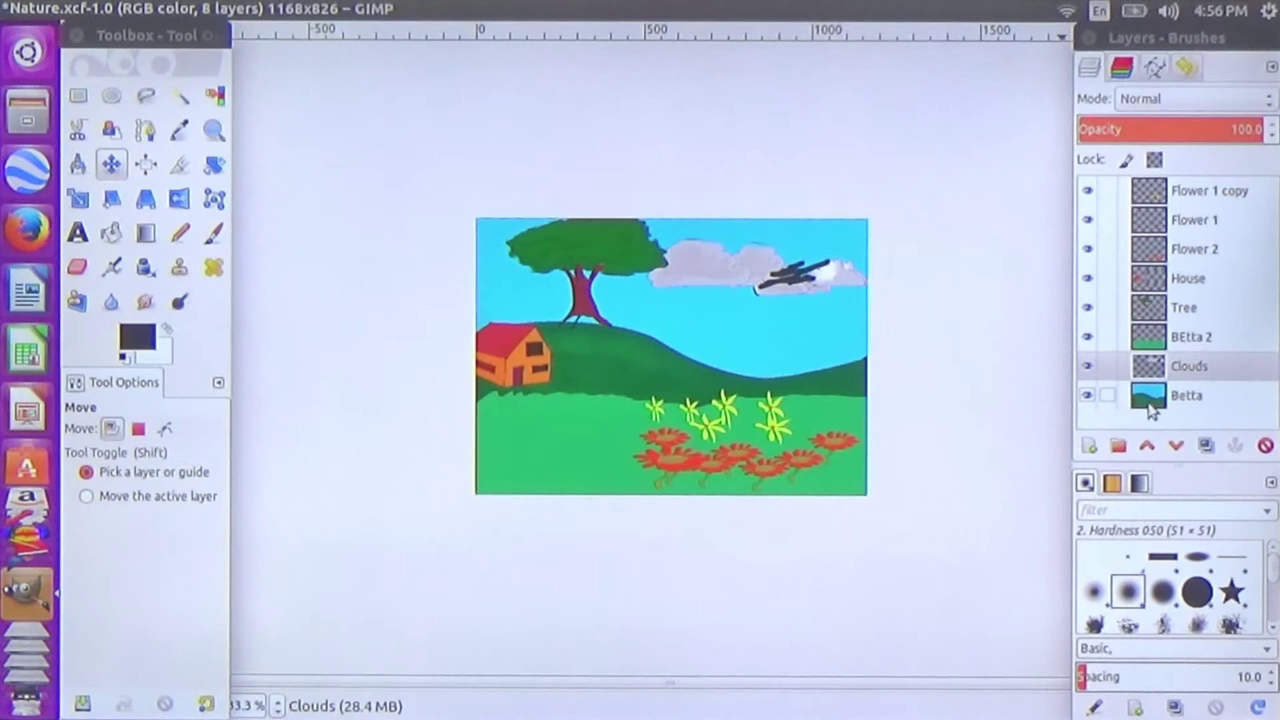
Lower the Betta layer's opacity to 51 and restore it to 100, and repeat by fading it to 0 and back to 100.
{"action": "left_click", "coordinate": [1205, 398]}
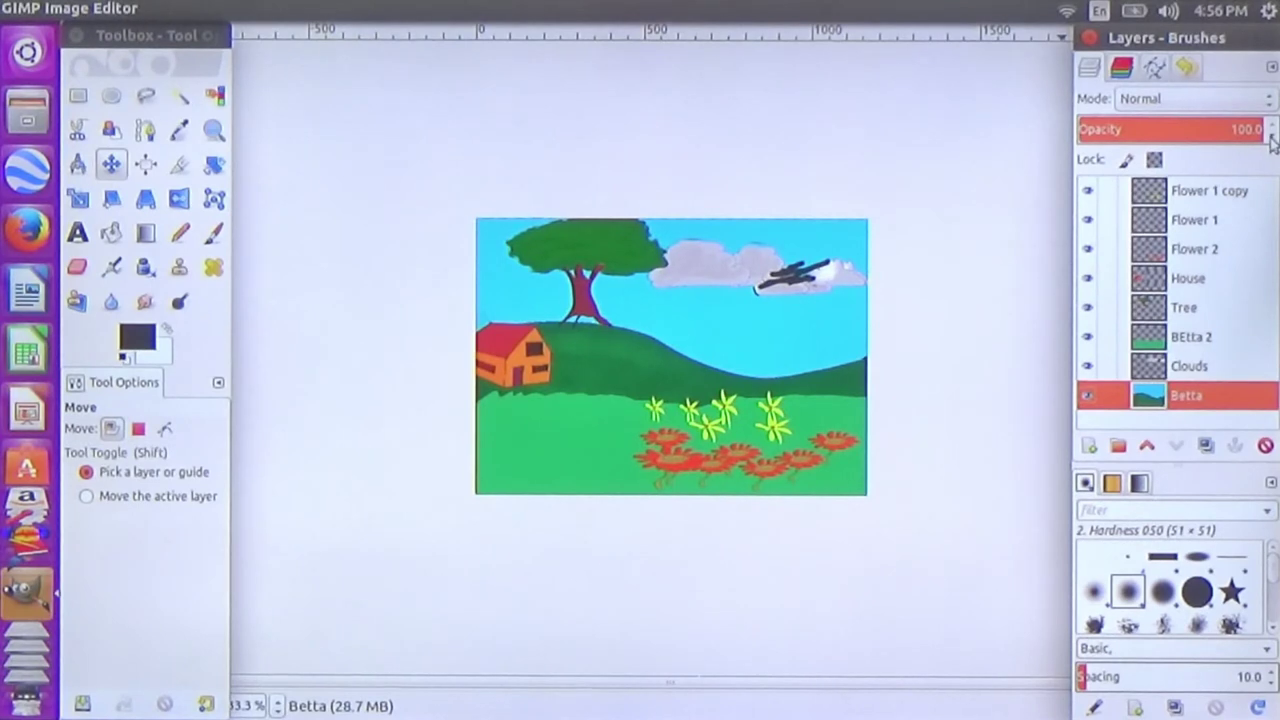
{"action": "left_click_drag", "start_coordinate": [1272, 143], "coordinate": [1272, 143]}
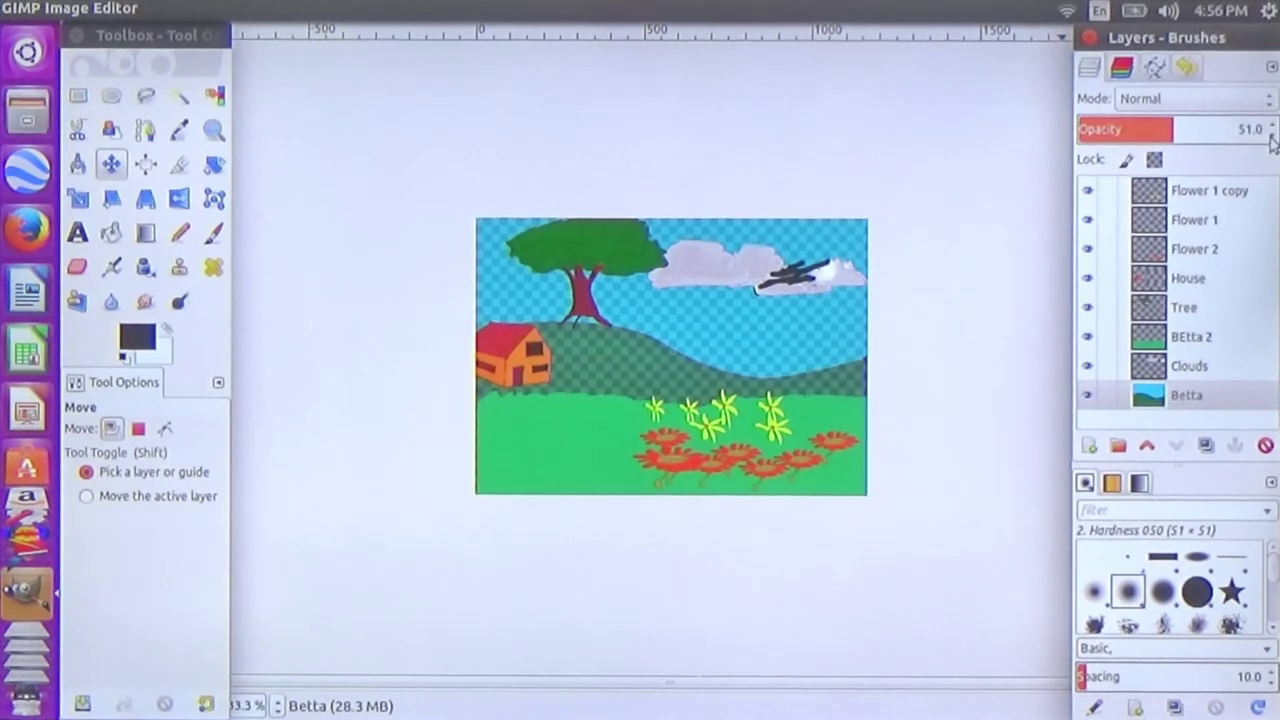
{"action": "left_click_drag", "start_coordinate": [1272, 125], "coordinate": [1273, 128]}
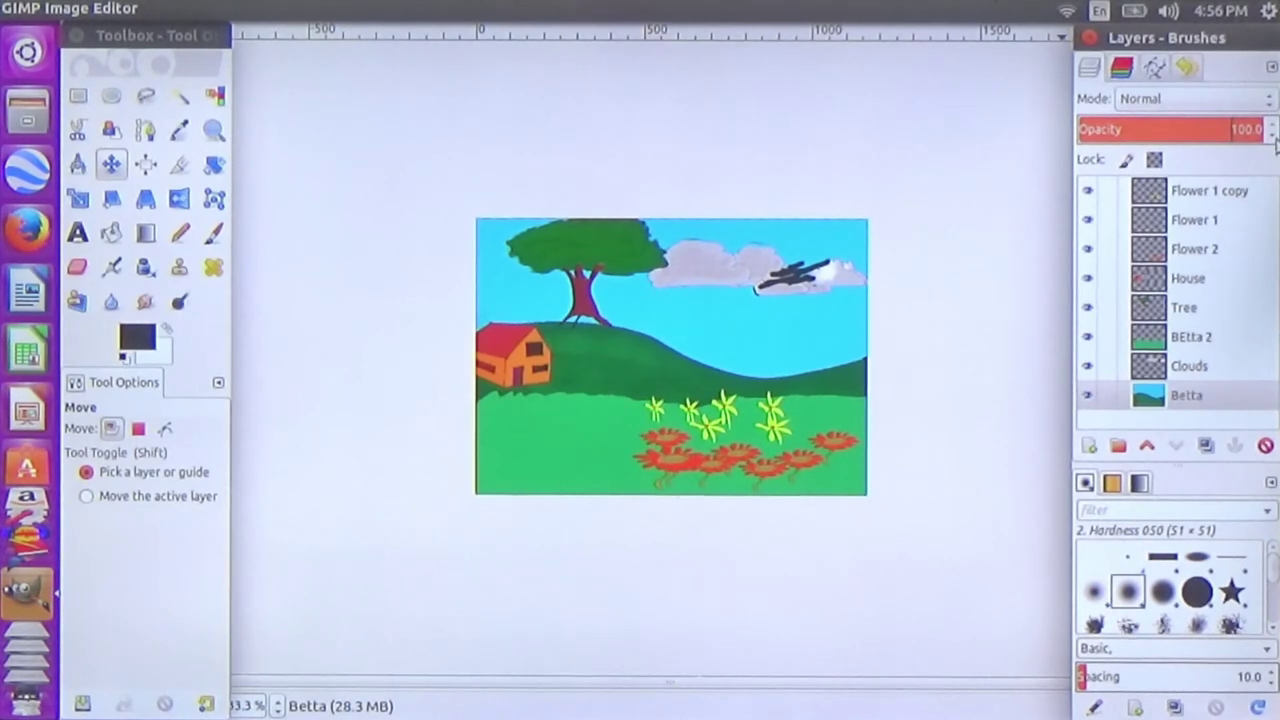
{"action": "left_click_drag", "start_coordinate": [1274, 138], "coordinate": [1275, 145]}
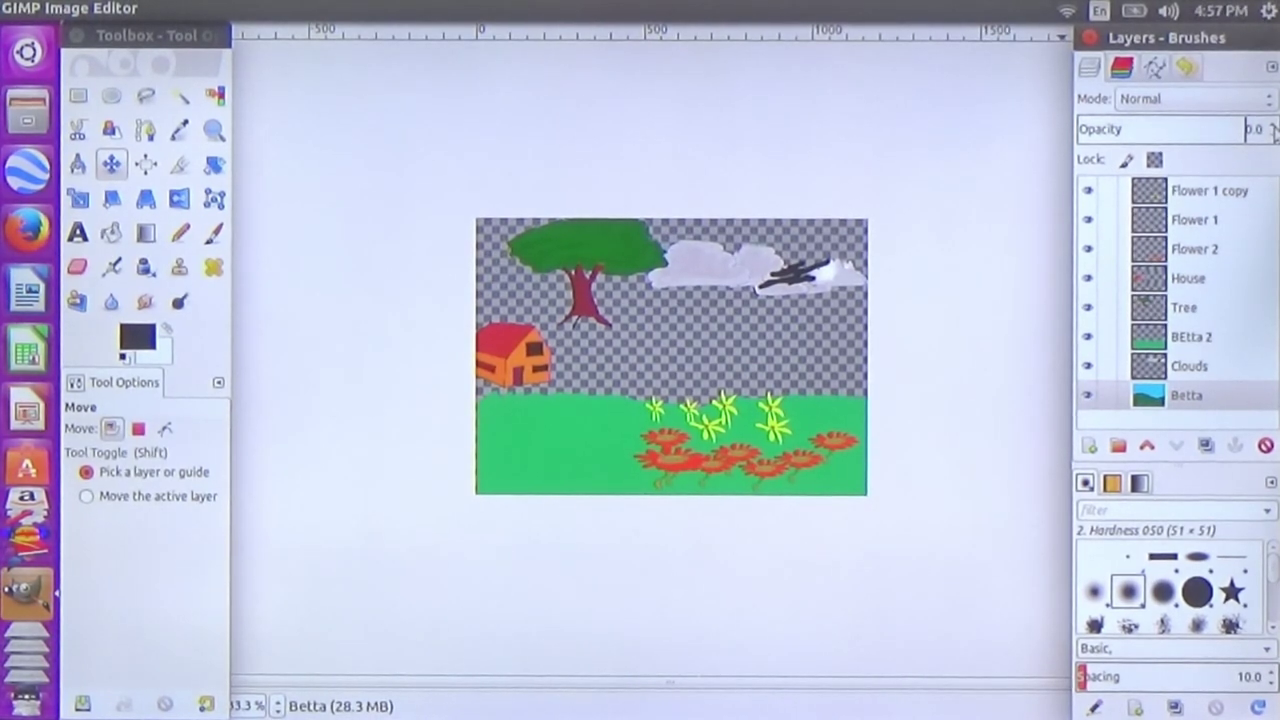
{"action": "left_click_drag", "start_coordinate": [1273, 124], "coordinate": [1273, 124]}
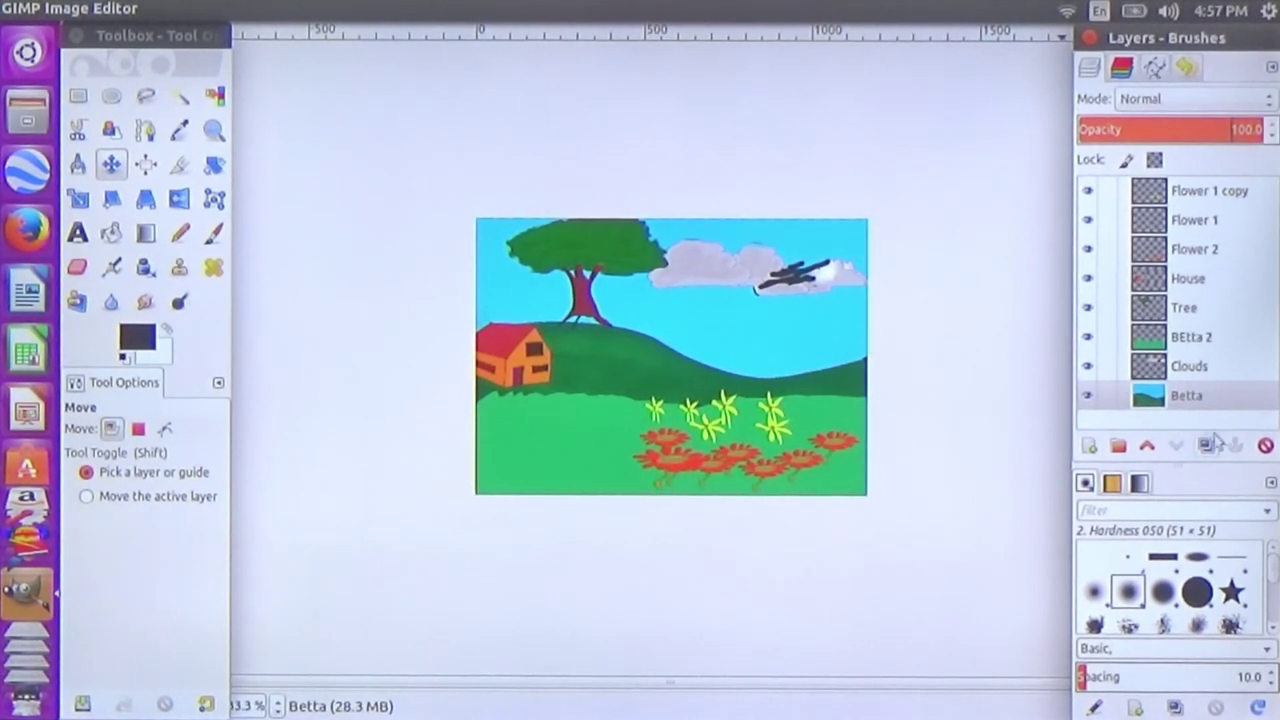
Set the BEtta 2 layer's opacity to 57.
{"action": "left_click", "coordinate": [1237, 370]}
{"action": "left_click", "coordinate": [1217, 337]}
{"action": "left_click", "coordinate": [1218, 366]}
{"action": "left_click", "coordinate": [1231, 337]}
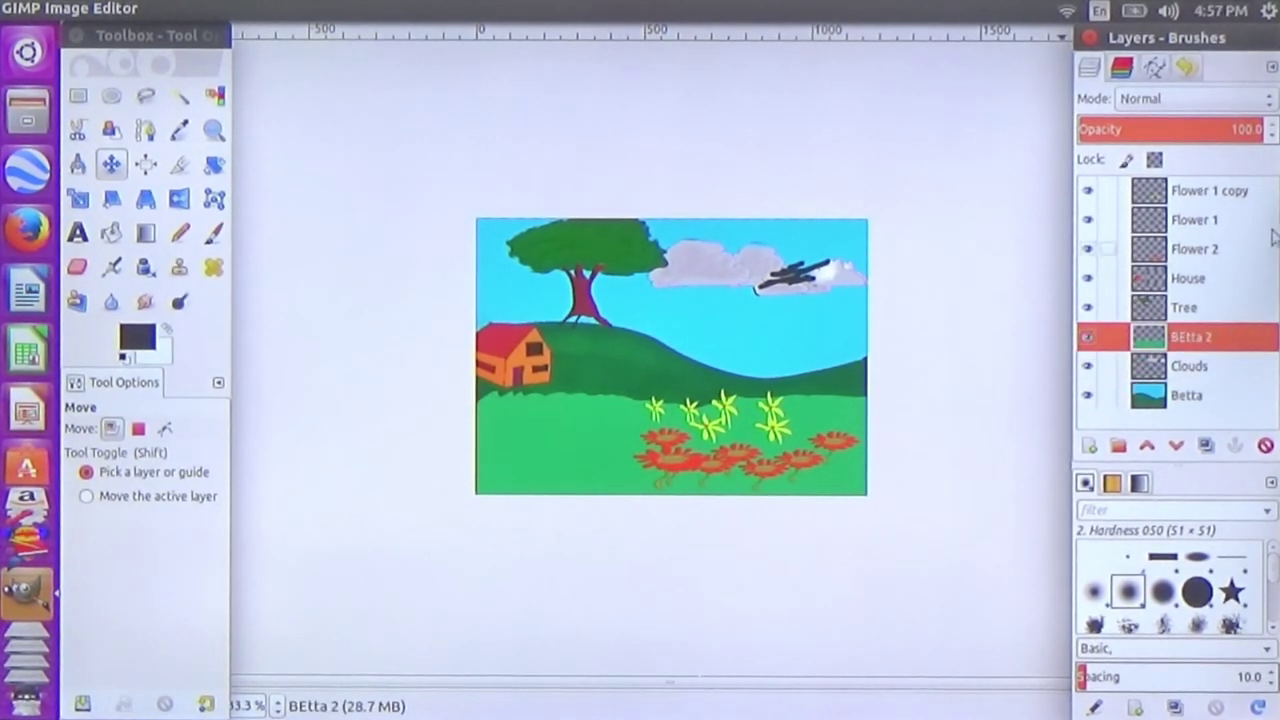
{"action": "left_click_drag", "start_coordinate": [1274, 145], "coordinate": [1273, 128]}
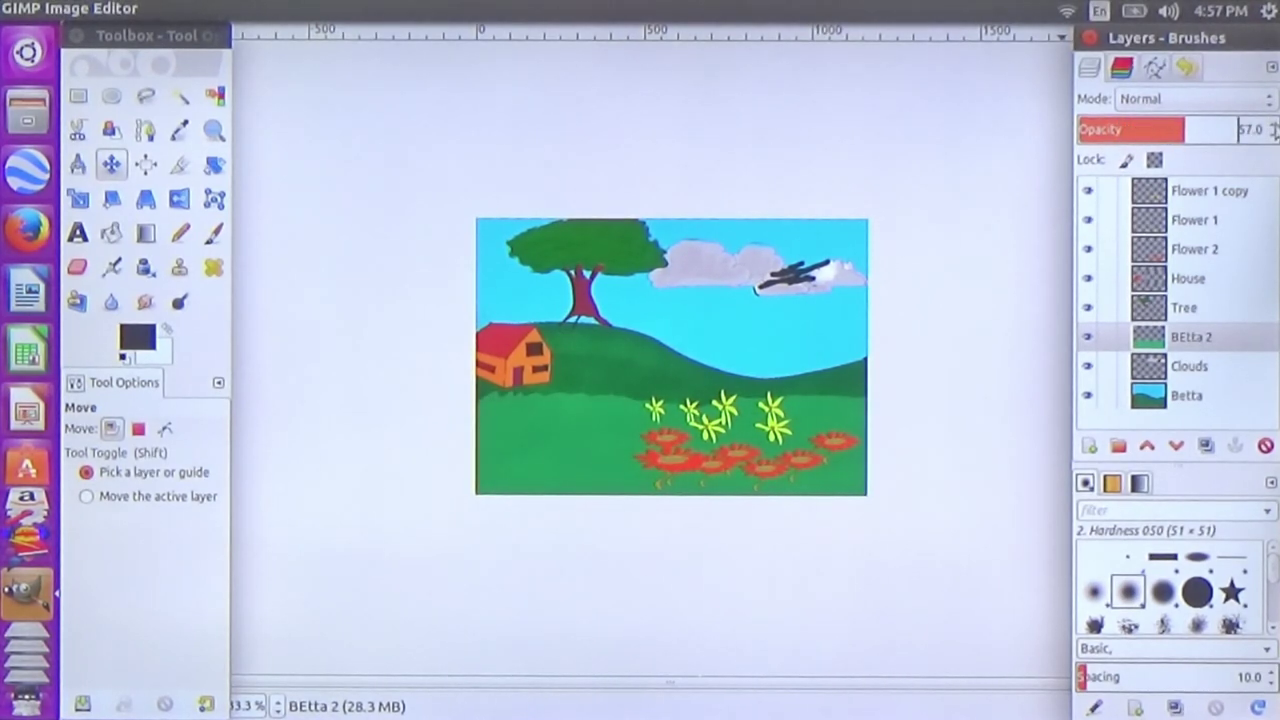